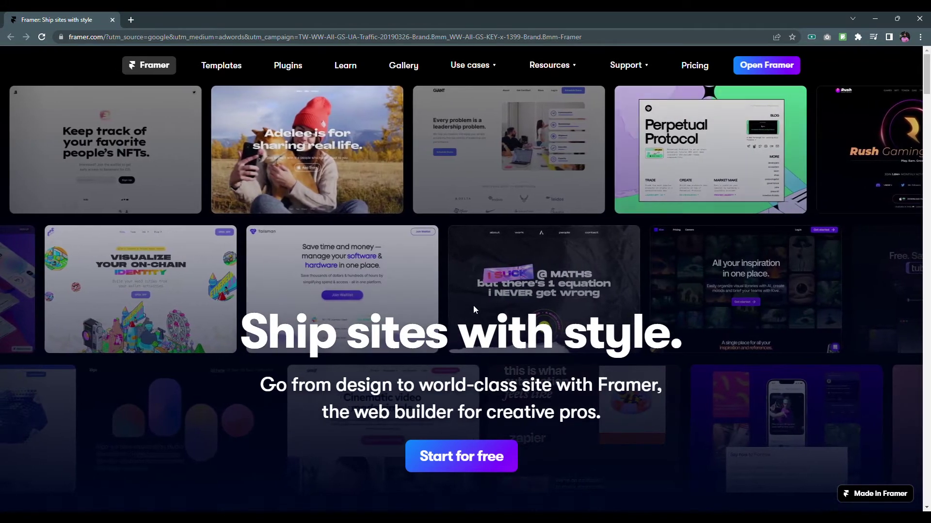
Open the Framer dashboard and create a new blank project with a 1200-wide Desktop page.
{"action": "scroll", "coordinate": [474, 310], "scroll_direction": "down", "scroll_amount": 10}
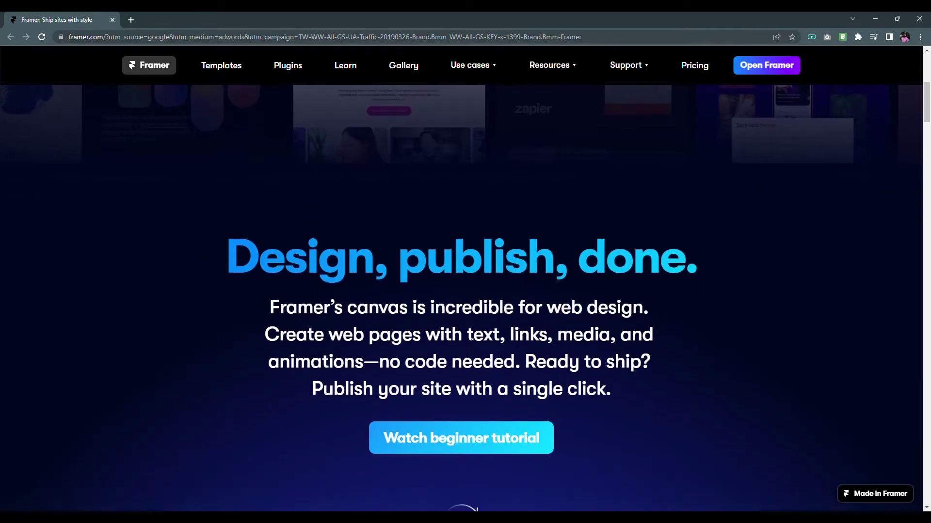
{"action": "scroll", "coordinate": [468, 342], "scroll_direction": "down", "scroll_amount": 8}
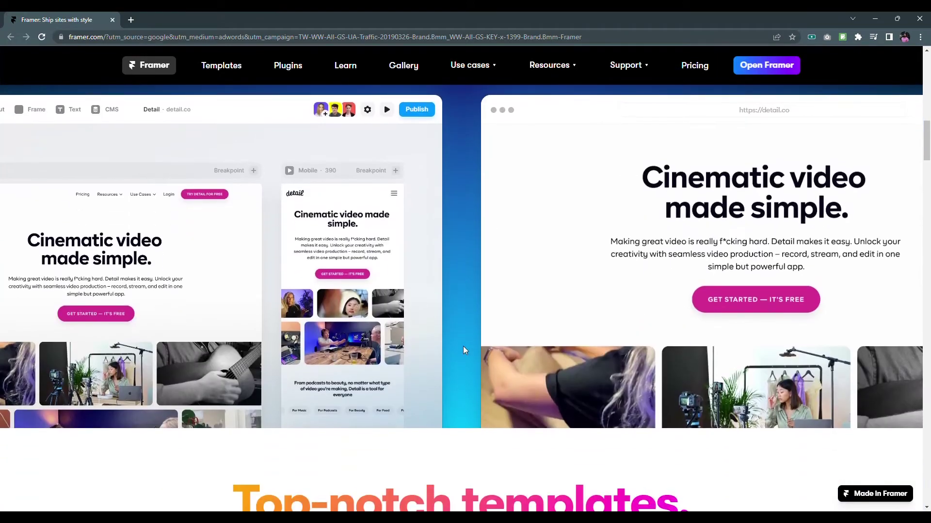
{"action": "scroll", "coordinate": [463, 350], "scroll_direction": "down", "scroll_amount": 7}
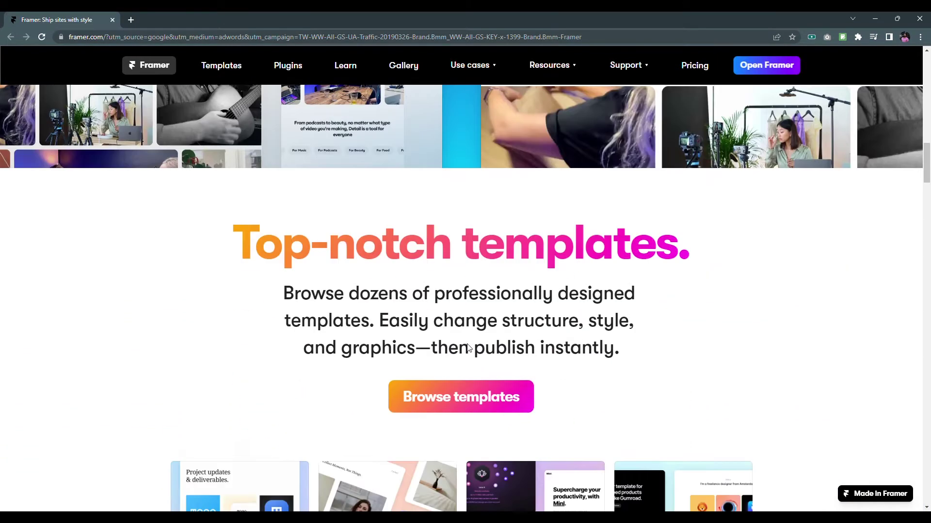
{"action": "scroll", "coordinate": [470, 349], "scroll_direction": "down", "scroll_amount": 7}
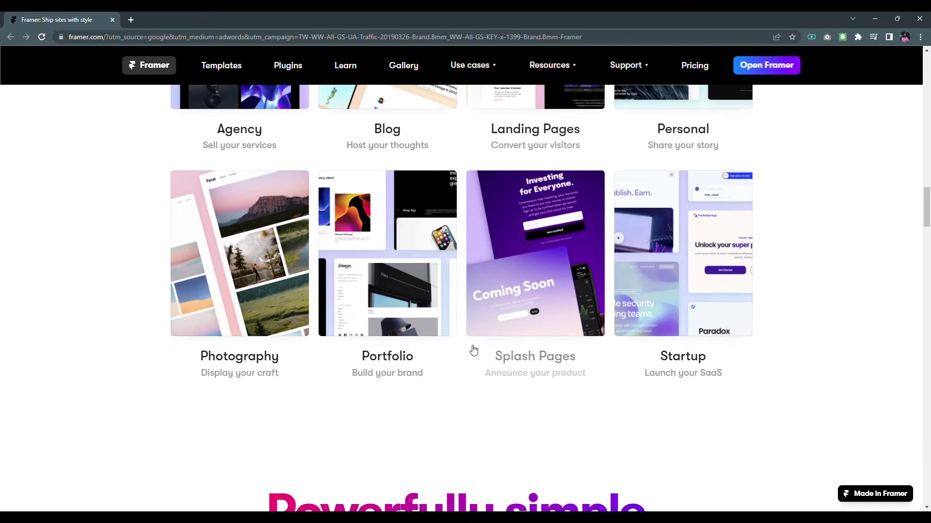
{"action": "scroll", "coordinate": [471, 349], "scroll_direction": "down", "scroll_amount": 5}
{"action": "scroll", "coordinate": [470, 349], "scroll_direction": "down", "scroll_amount": 10}
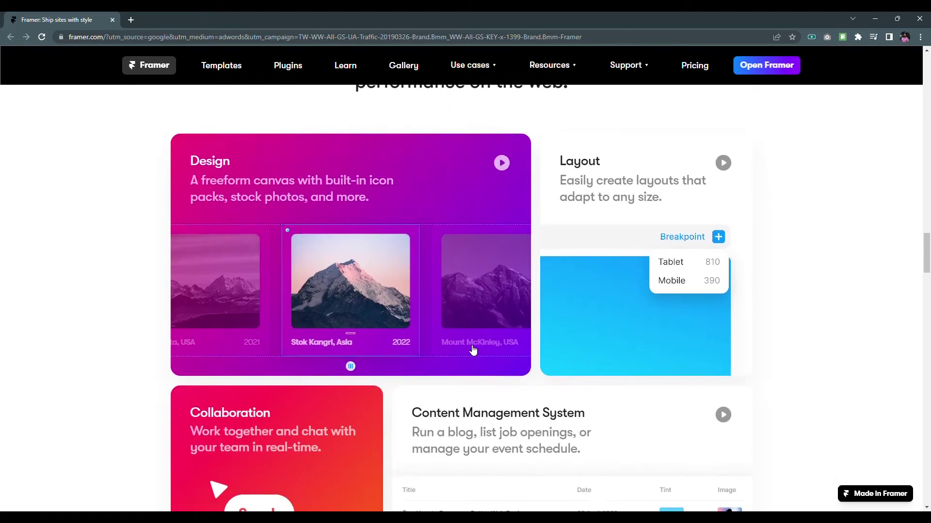
{"action": "scroll", "coordinate": [473, 355], "scroll_direction": "down", "scroll_amount": 12}
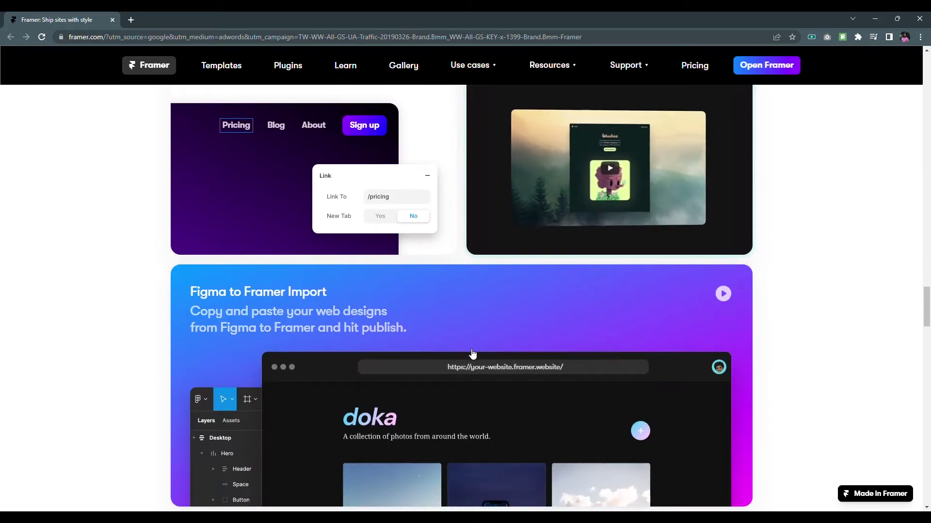
{"action": "scroll", "coordinate": [473, 356], "scroll_direction": "down", "scroll_amount": 14}
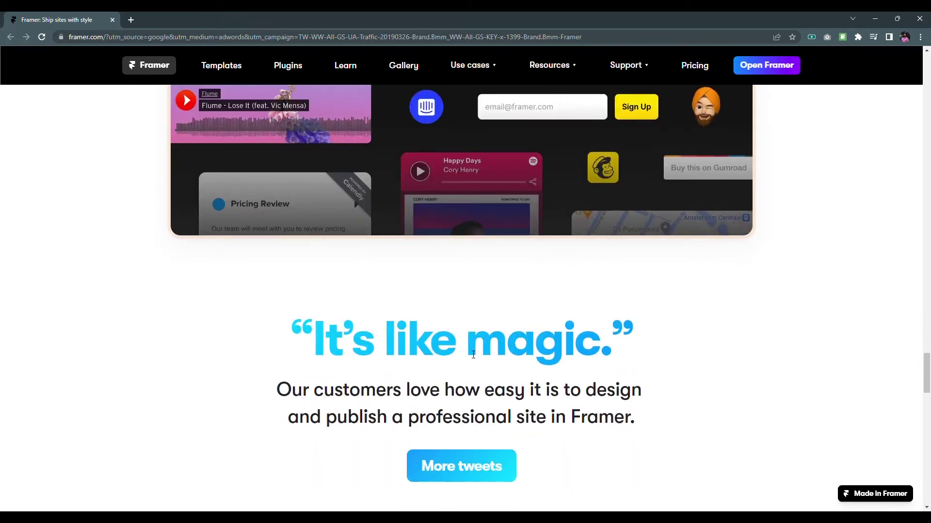
{"action": "scroll", "coordinate": [468, 351], "scroll_direction": "down", "scroll_amount": 14}
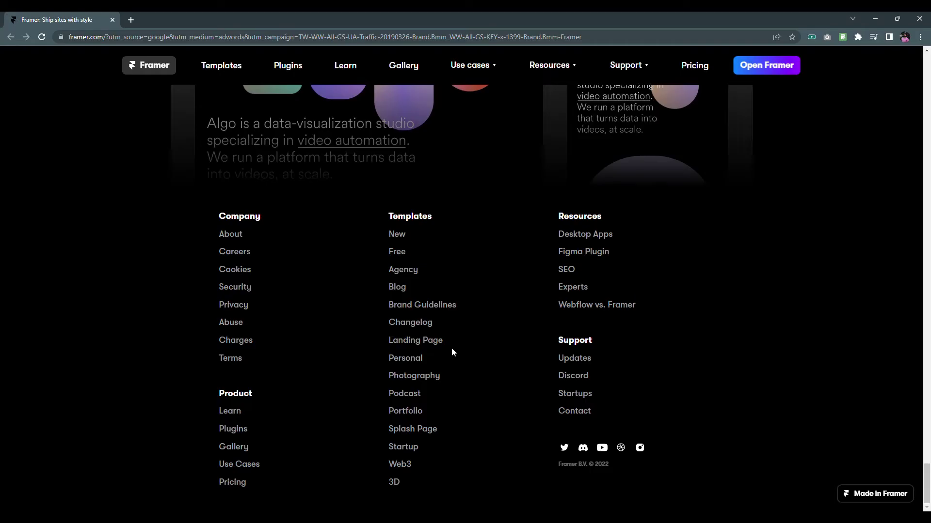
{"action": "left_click", "coordinate": [767, 68]}
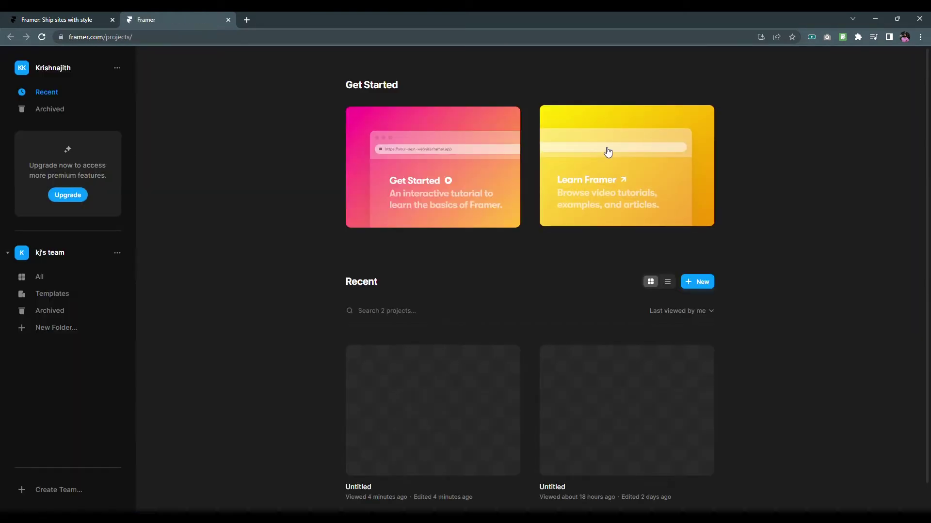
{"action": "left_click", "coordinate": [408, 131]}
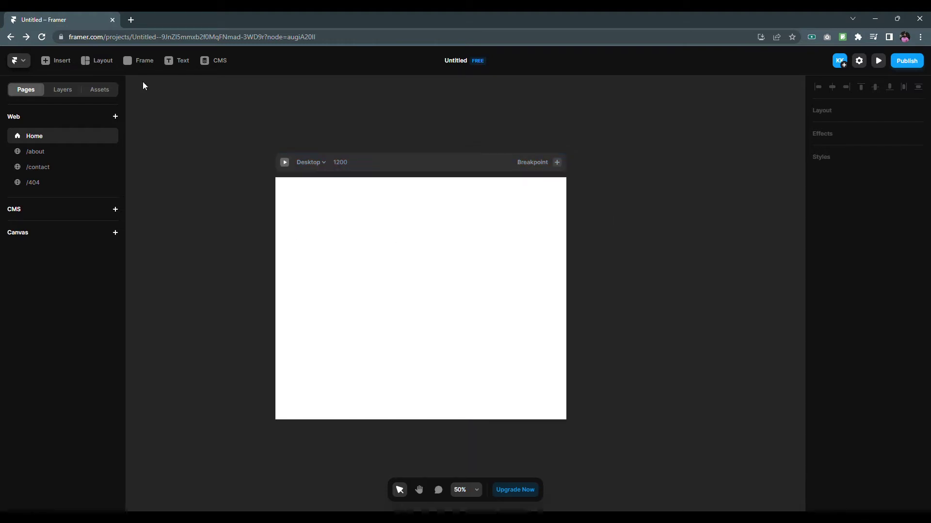
Draw a 1200 × 80 header frame across the top of the Desktop page.
{"action": "left_click", "coordinate": [136, 61]}
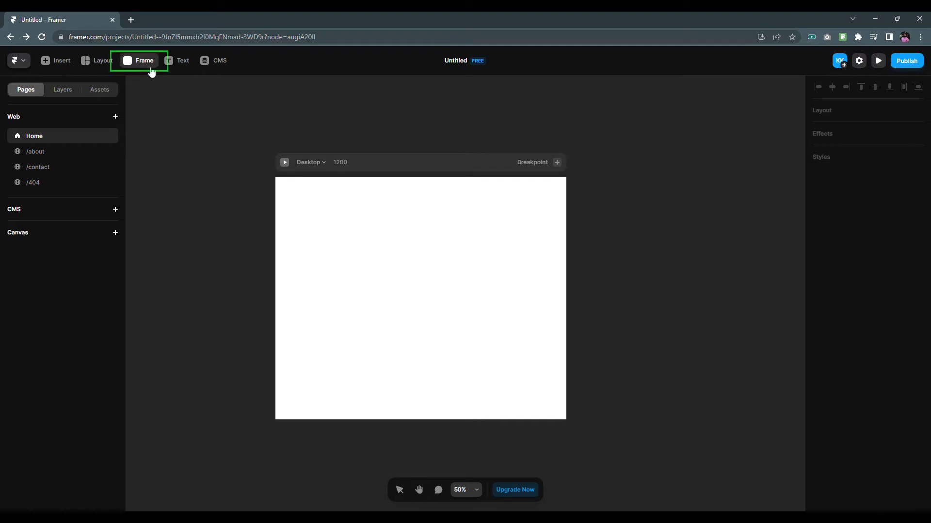
{"action": "left_click_drag", "start_coordinate": [284, 185], "coordinate": [572, 204]}
{"action": "key", "text": "f"}
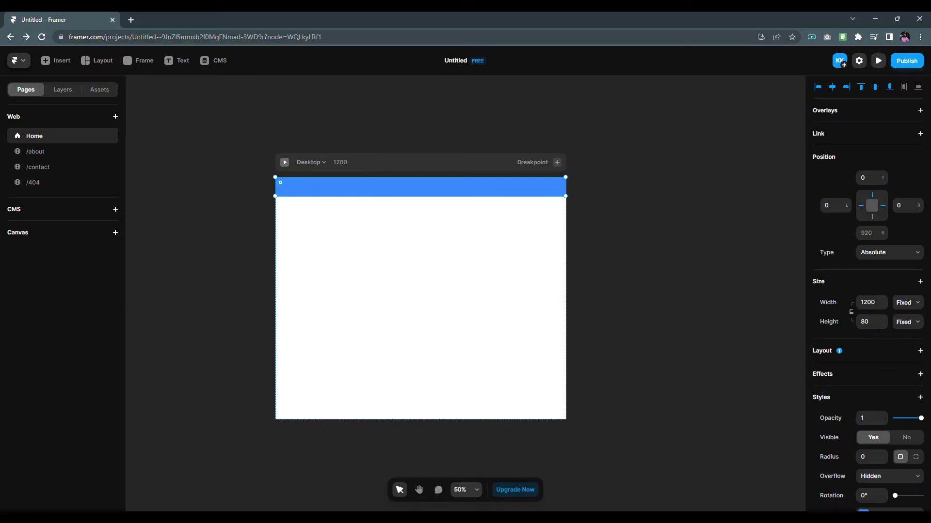
Fill the header frame with white #FFFFFF.
{"action": "scroll", "coordinate": [894, 420], "scroll_direction": "down", "scroll_amount": 4}
{"action": "left_click", "coordinate": [866, 324]}
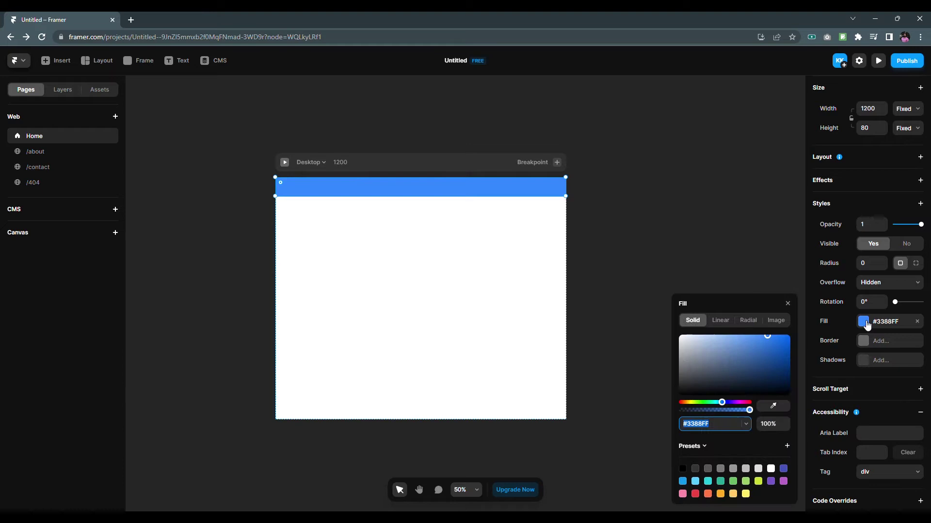
{"action": "left_click_drag", "start_coordinate": [698, 348], "coordinate": [665, 332]}
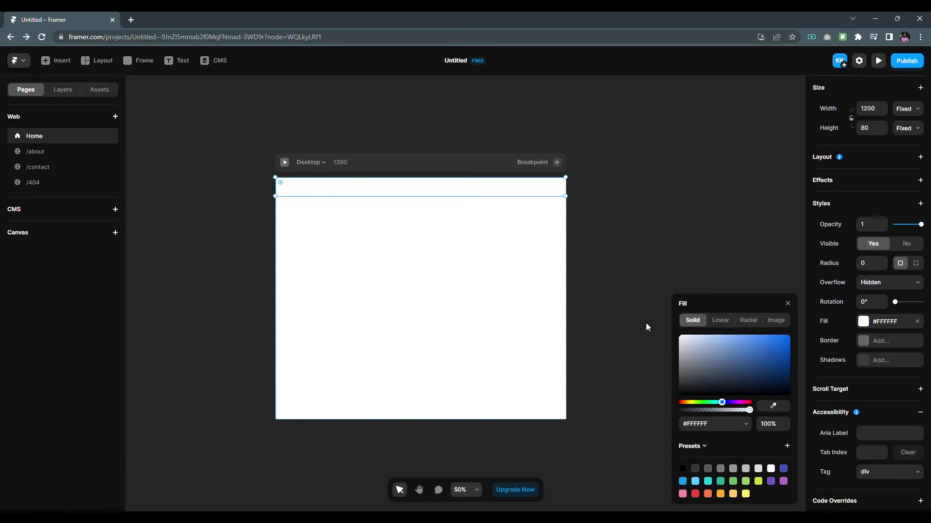
Add a 0, 1, 10 black drop shadow at 15% opacity to the header.
{"action": "left_click", "coordinate": [894, 361]}
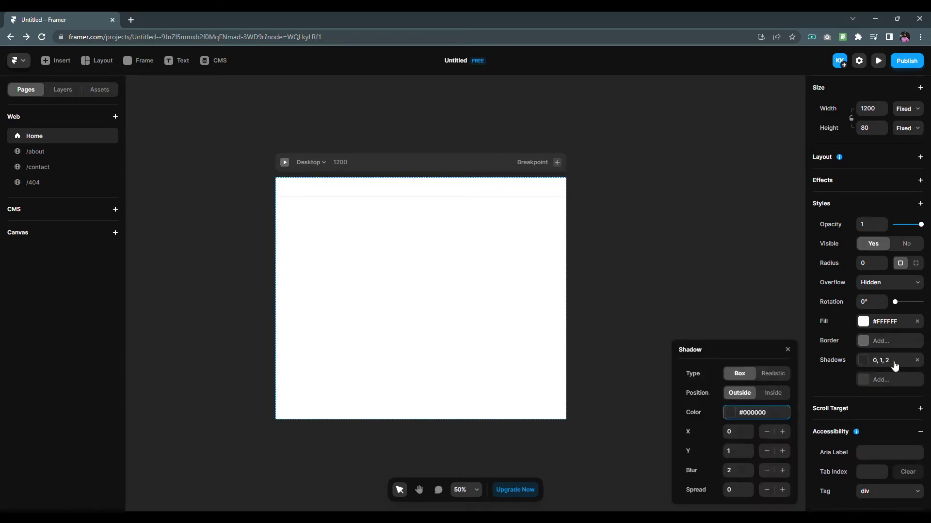
{"action": "left_click", "coordinate": [736, 475]}
{"action": "key", "text": "Return"}
{"action": "left_click", "coordinate": [730, 413]}
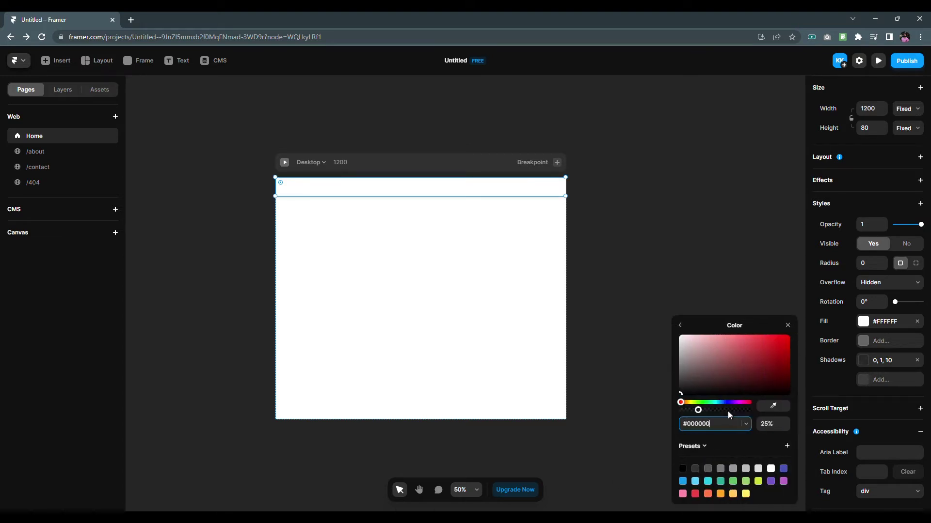
{"action": "left_click", "coordinate": [701, 412]}
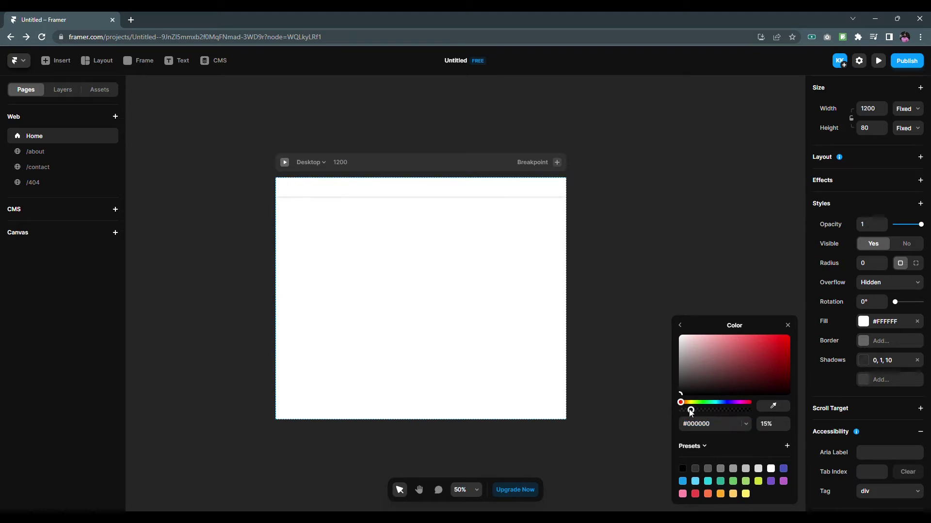
{"action": "key", "text": "Escape"}
Add a 'Logo' text layer inside the header, in Roboto Heavy at size 20.
{"action": "left_click", "coordinate": [177, 60]}
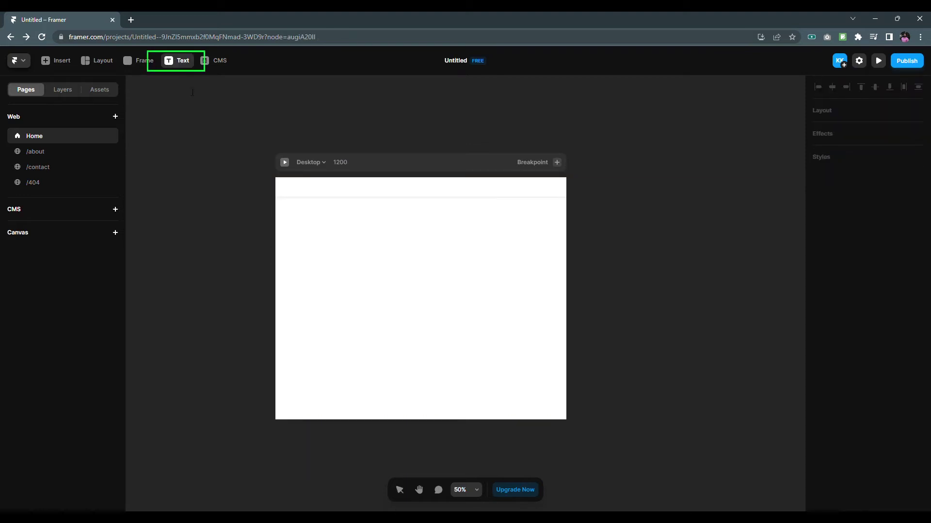
{"action": "left_click", "coordinate": [291, 192]}
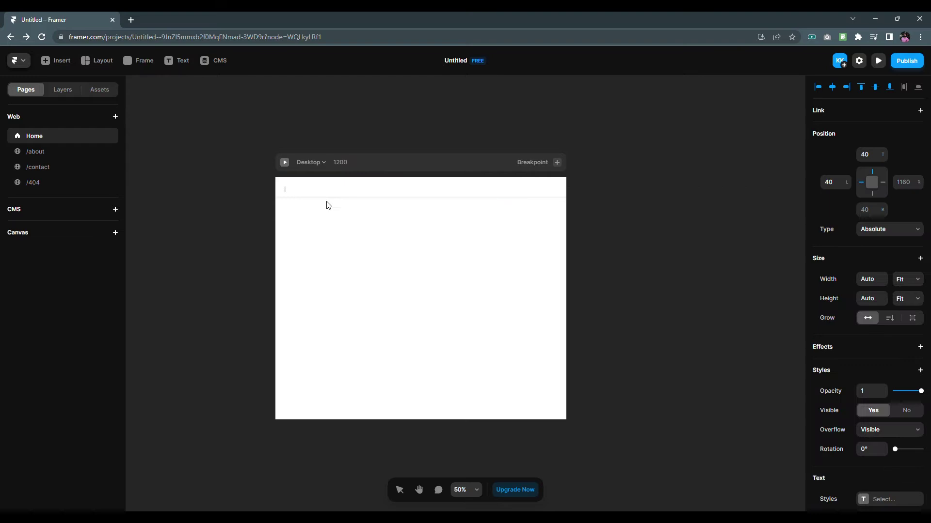
{"action": "type", "text": "Logo"}
{"action": "key", "text": "Escape"}
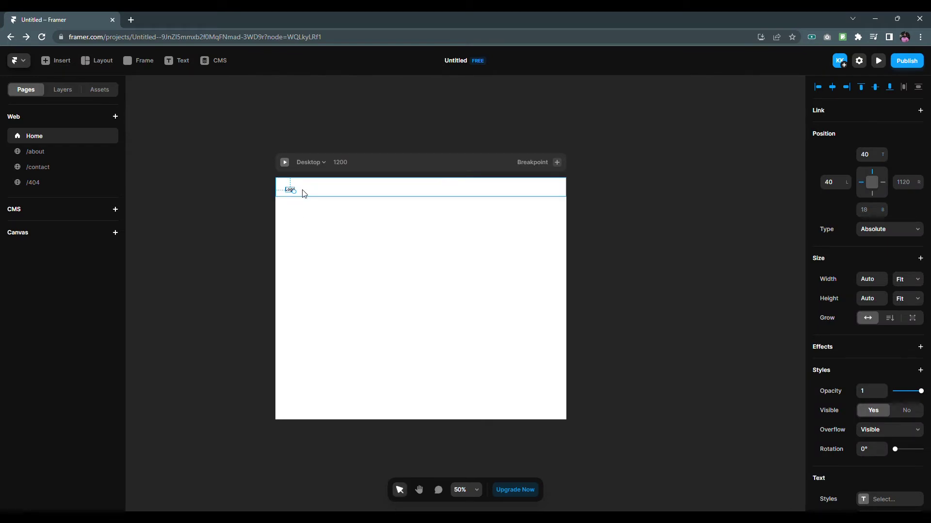
{"action": "scroll", "coordinate": [812, 395], "scroll_direction": "down", "scroll_amount": 3}
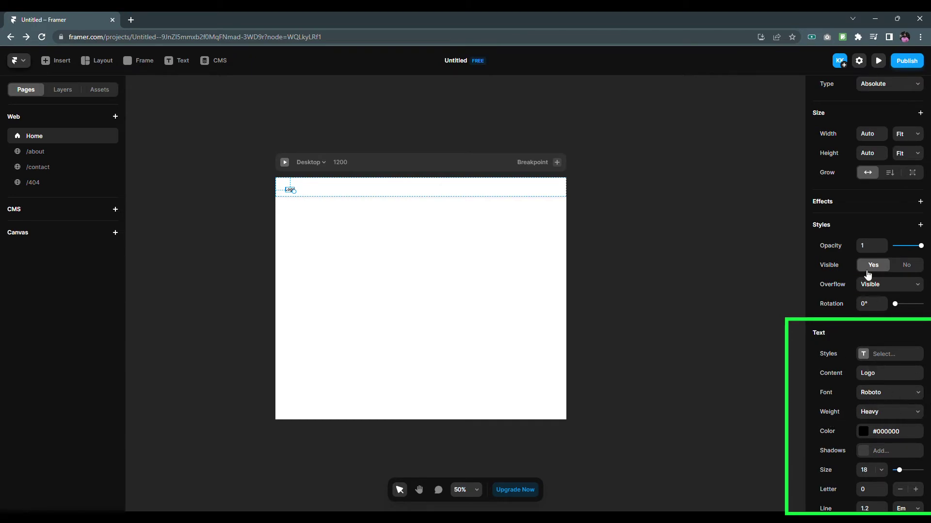
{"action": "scroll", "coordinate": [872, 475], "scroll_direction": "down", "scroll_amount": 2}
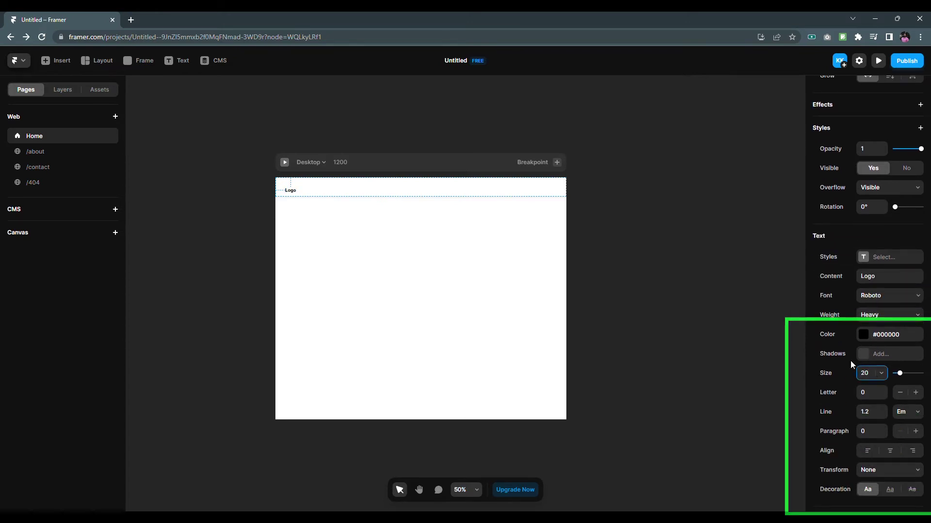
Duplicate the Logo text to the header's right and retype the copies as About and Contact.
{"action": "left_click", "coordinate": [627, 237]}
{"action": "key", "text": "ctrl+v"}
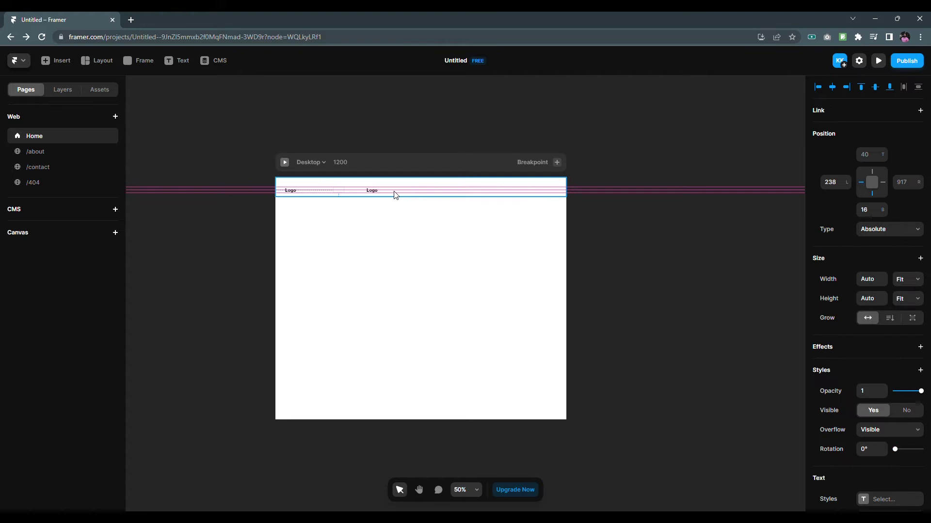
{"action": "left_click_drag", "start_coordinate": [395, 193], "coordinate": [521, 190]}
{"action": "left_click", "coordinate": [485, 189]}
{"action": "double_click", "coordinate": [485, 189]}
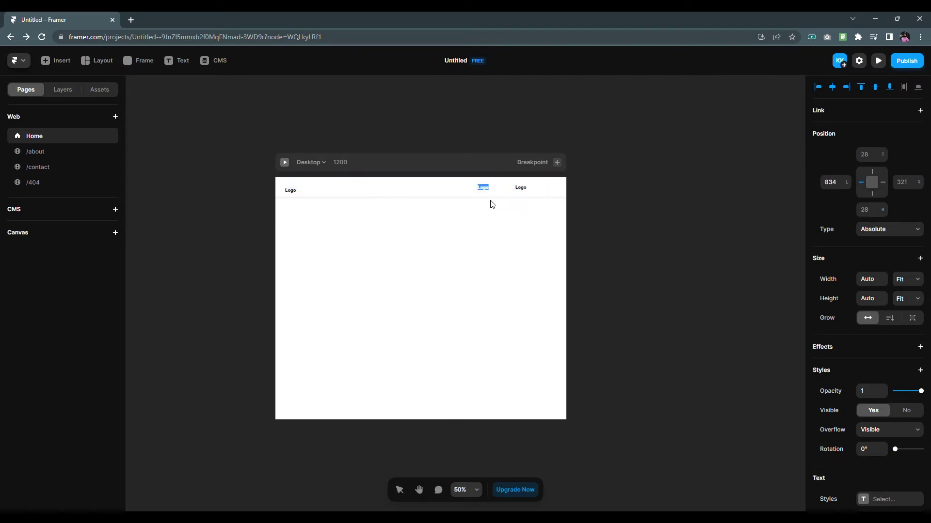
{"action": "double_click", "coordinate": [522, 189]}
{"action": "type", "text": "Contact"}
{"action": "scroll", "coordinate": [868, 290], "scroll_direction": "down", "scroll_amount": 3}
Set the About and Contact links to Regular font weight.
{"action": "left_click", "coordinate": [890, 411]}
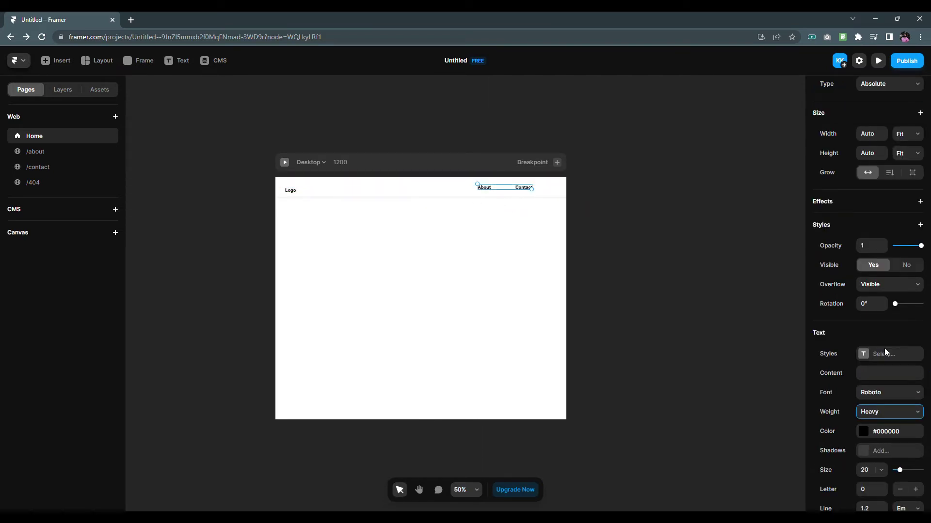
{"action": "left_click", "coordinate": [884, 348]}
{"action": "left_click", "coordinate": [704, 226]}
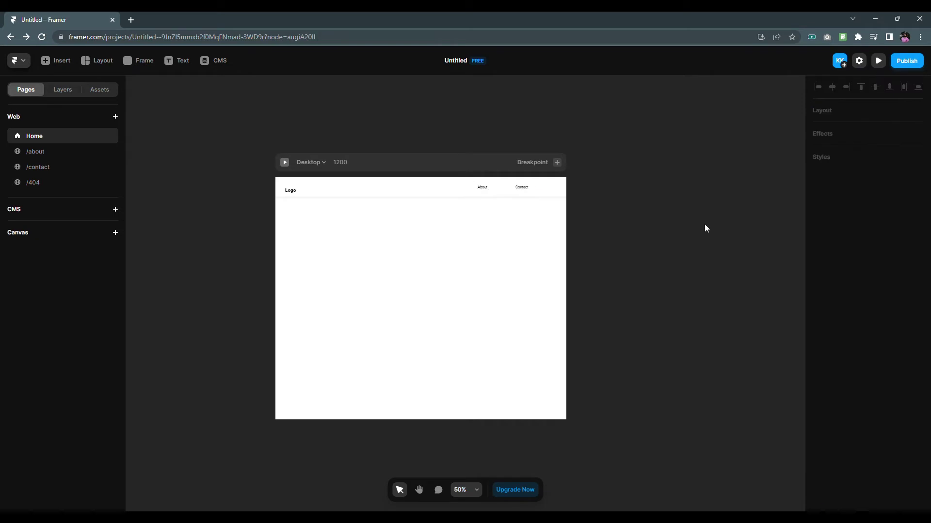
{"action": "left_click", "coordinate": [562, 190]}
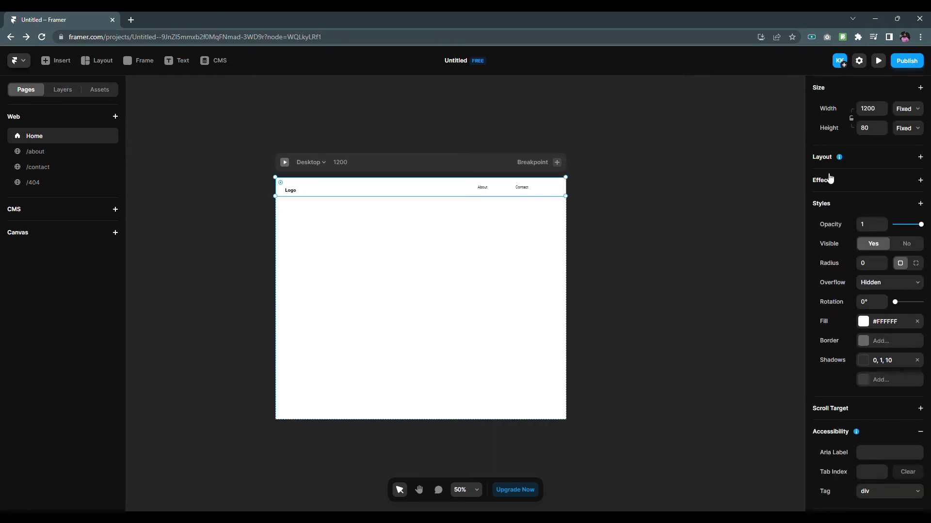
Give the header a horizontal stack layout with a 25 gap, centring Logo, About and Contact.
{"action": "left_click", "coordinate": [919, 156]}
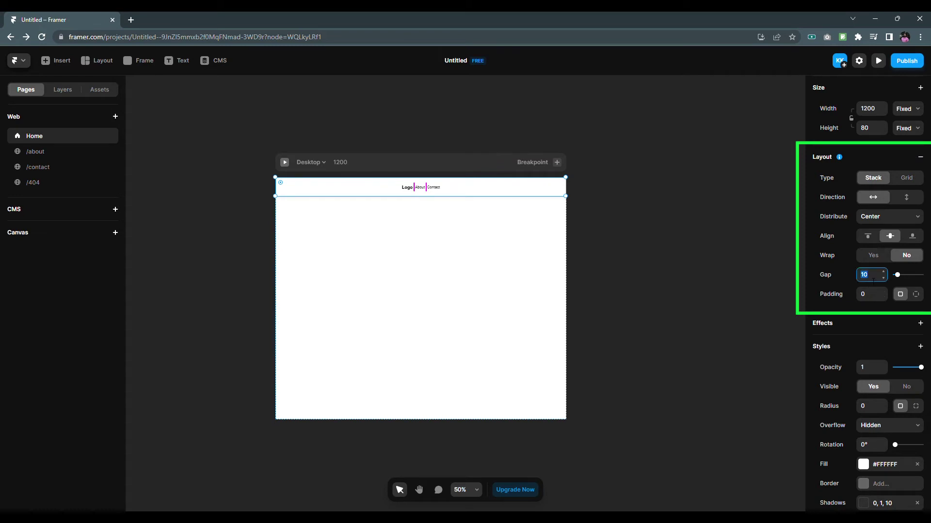
{"action": "type", "text": "25"}
{"action": "left_click", "coordinate": [871, 296]}
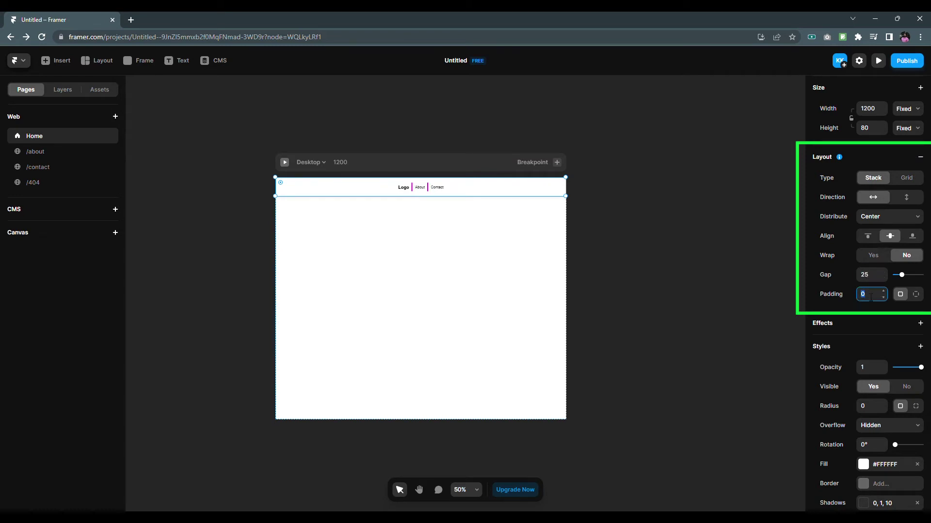
{"action": "left_click", "coordinate": [706, 277]}
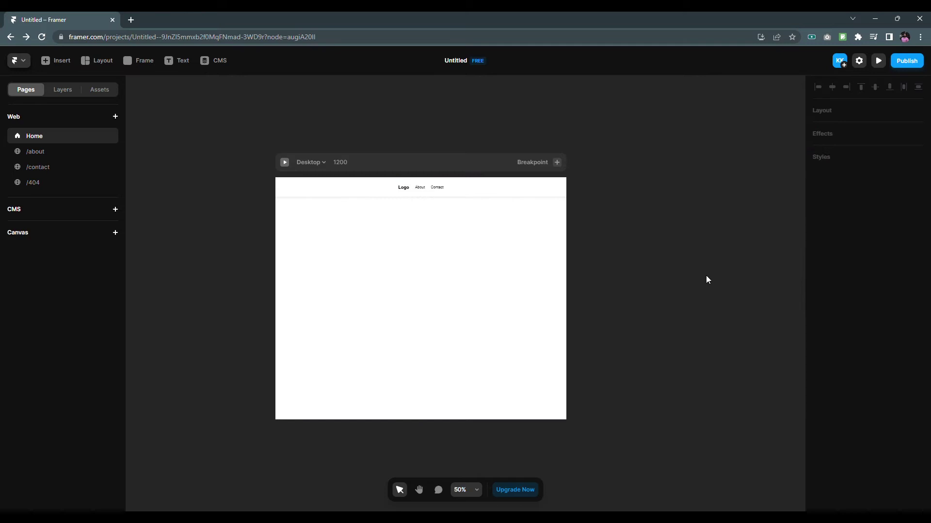
Draw a 32 × 32 frame below the header and fill it white.
{"action": "scroll", "coordinate": [465, 203], "scroll_direction": "up", "scroll_amount": 4}
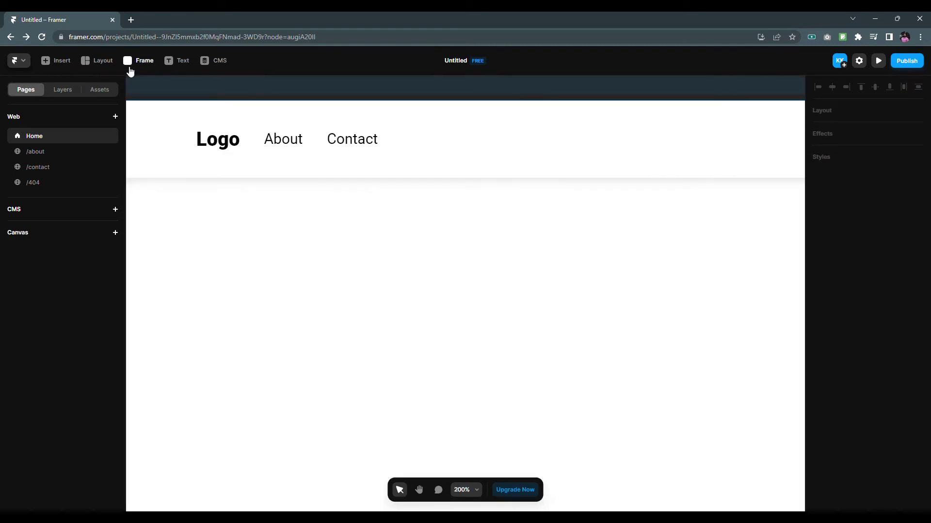
{"action": "left_click", "coordinate": [132, 64]}
{"action": "left_click_drag", "start_coordinate": [290, 212], "coordinate": [311, 238]}
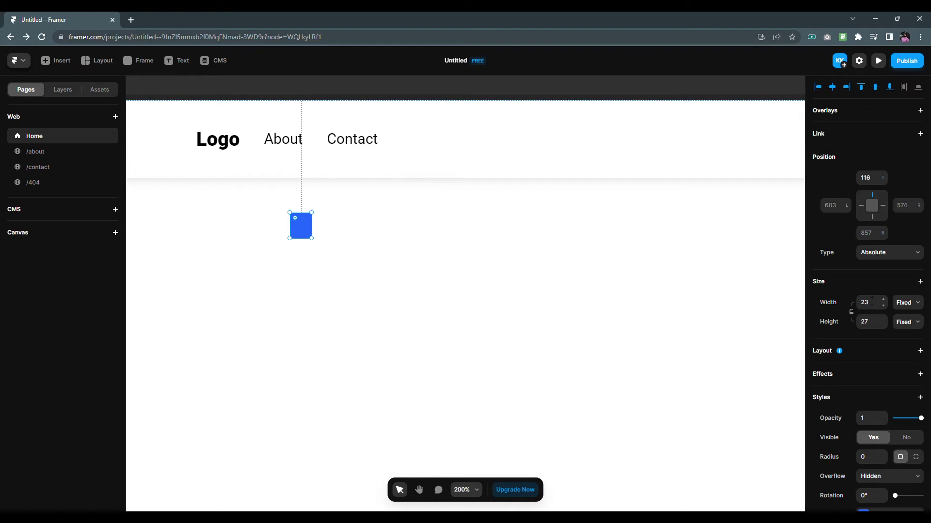
{"action": "left_click", "coordinate": [871, 301]}
{"action": "type", "text": "32"}
{"action": "left_click", "coordinate": [879, 323]}
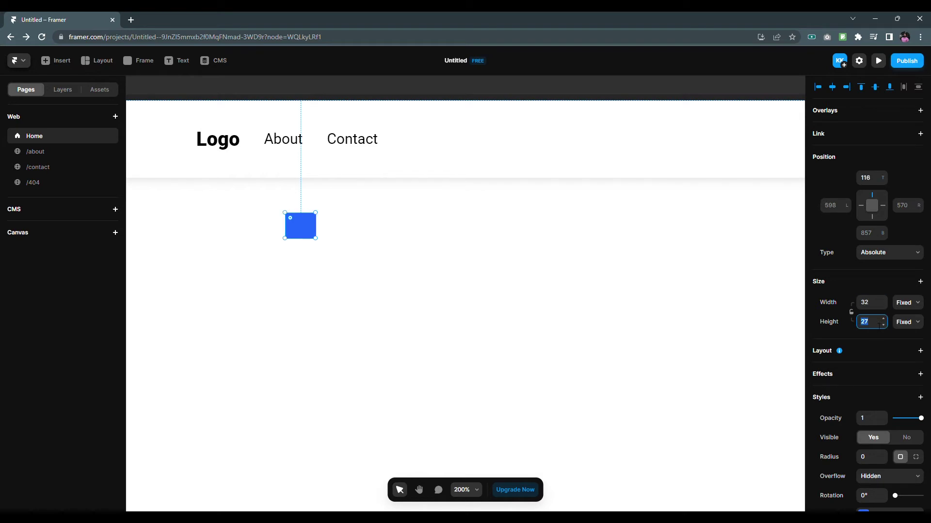
{"action": "type", "text": "32"}
{"action": "key", "text": "Return"}
{"action": "scroll", "coordinate": [857, 403], "scroll_direction": "down", "scroll_amount": 4}
{"action": "left_click", "coordinate": [865, 323]}
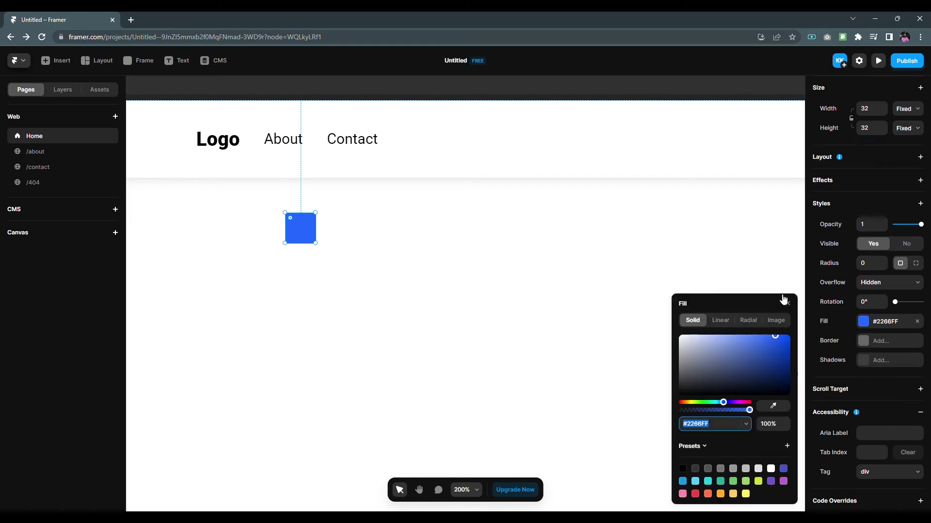
{"action": "left_click_drag", "start_coordinate": [692, 345], "coordinate": [679, 335]}
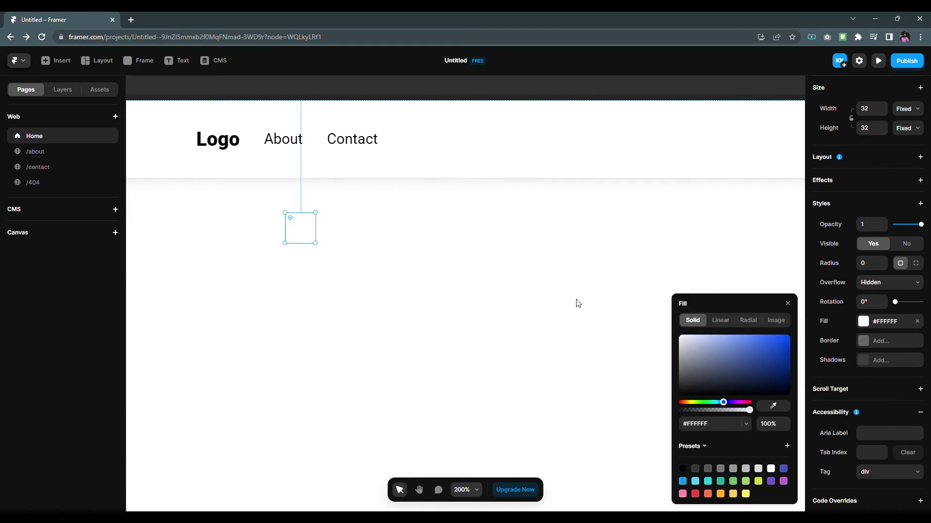
Draw a thin grey bar with corner radius 10 and copy it into three stacked bars.
{"action": "key", "text": "f"}
{"action": "key", "text": "ctrl+equal"}
{"action": "key", "text": "ctrl+equal"}
{"action": "left_click_drag", "start_coordinate": [359, 278], "coordinate": [467, 286]}
{"action": "scroll", "coordinate": [894, 444], "scroll_direction": "down", "scroll_amount": 3}
{"action": "left_click", "coordinate": [872, 370]}
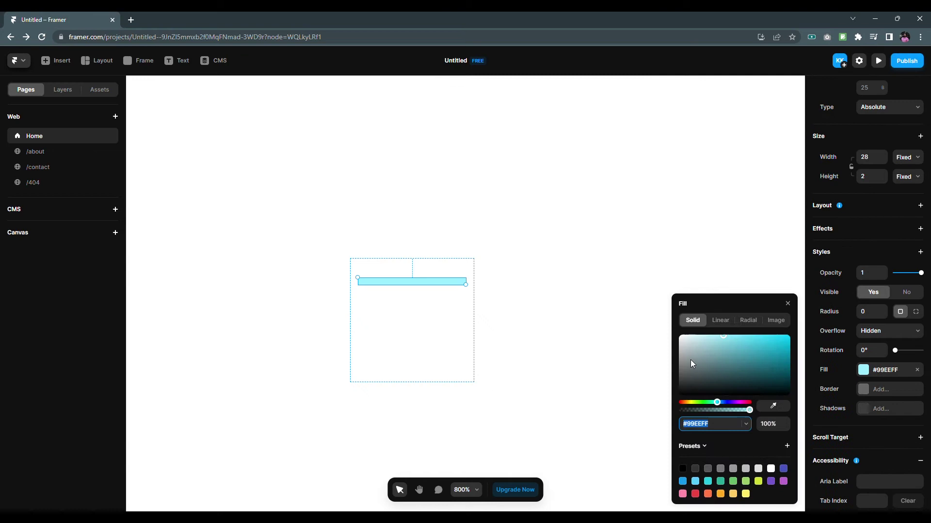
{"action": "left_click", "coordinate": [870, 311]}
{"action": "type", "text": "10"}
{"action": "key", "text": "Return"}
{"action": "left_click_drag", "start_coordinate": [401, 286], "coordinate": [395, 363], "text": "alt"}
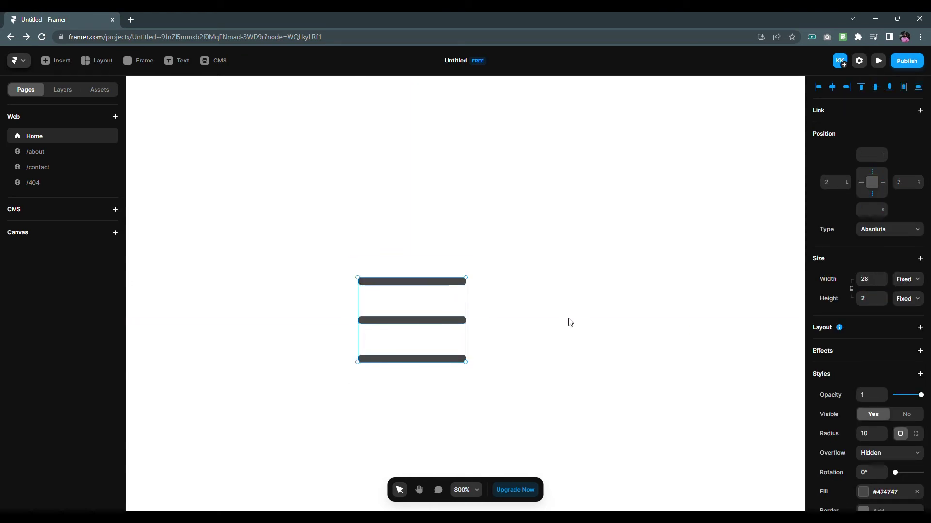
Rename the square frame's layer to 'menu'.
{"action": "key", "text": "Escape"}
{"action": "left_click", "coordinate": [58, 90]}
{"action": "double_click", "coordinate": [48, 134]}
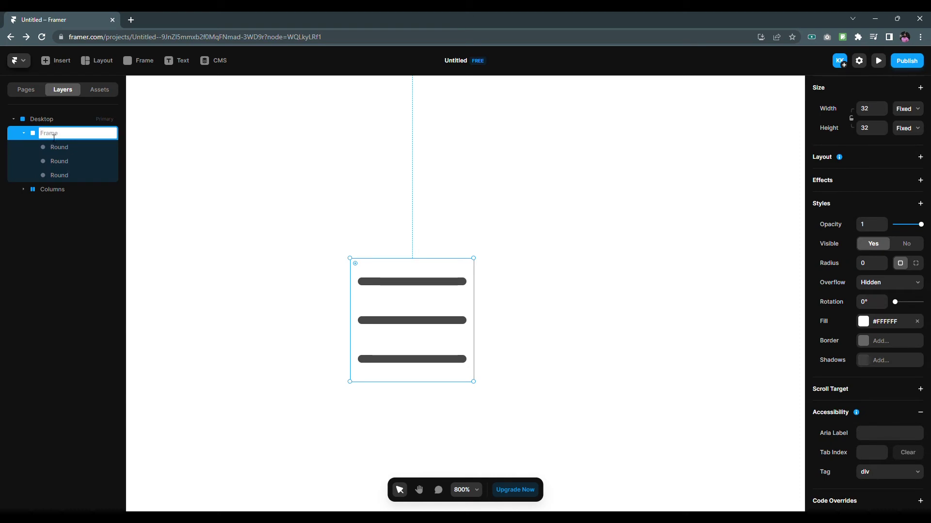
{"action": "type", "text": "menu"}
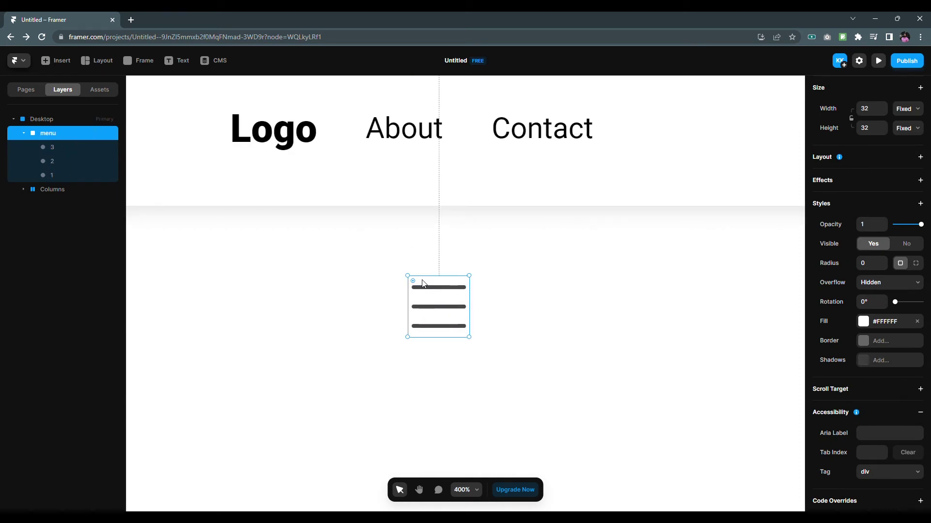
Move the menu icon into the header and stack it with Logo using Space Between distribution.
{"action": "left_click_drag", "start_coordinate": [423, 283], "coordinate": [331, 106]}
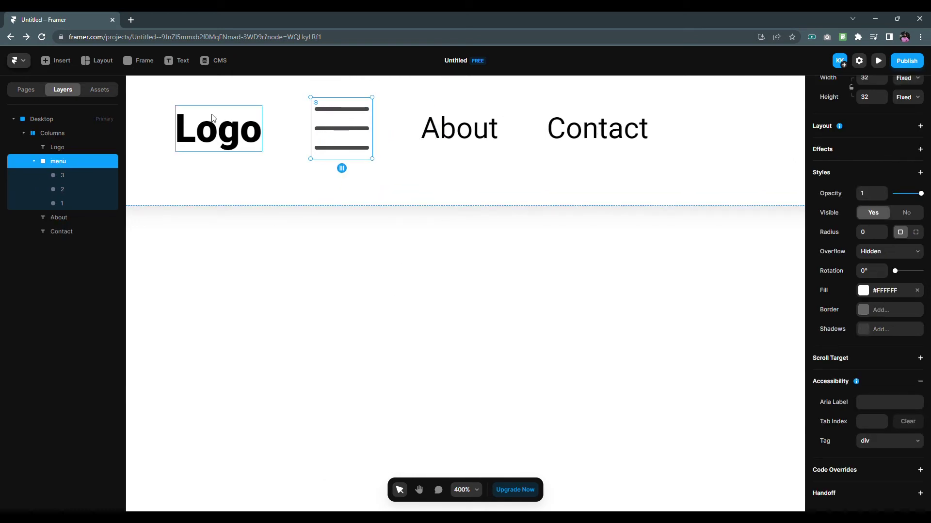
{"action": "left_click", "coordinate": [224, 138], "text": "shift"}
{"action": "right_click", "coordinate": [224, 138]}
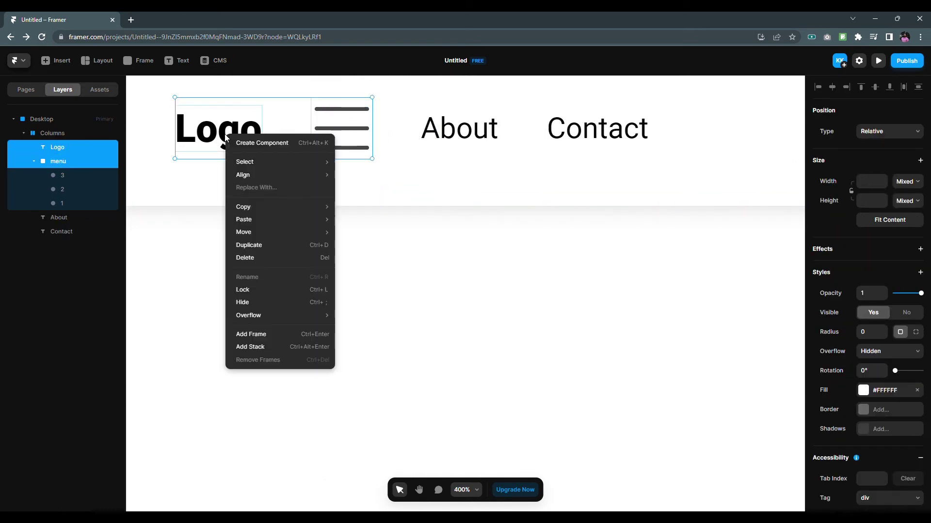
{"action": "left_click", "coordinate": [246, 347]}
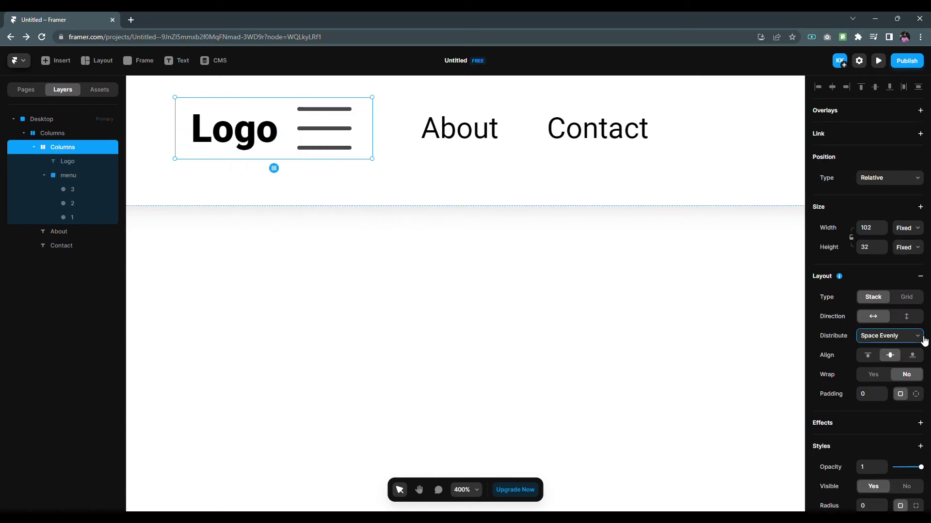
{"action": "left_click", "coordinate": [892, 373]}
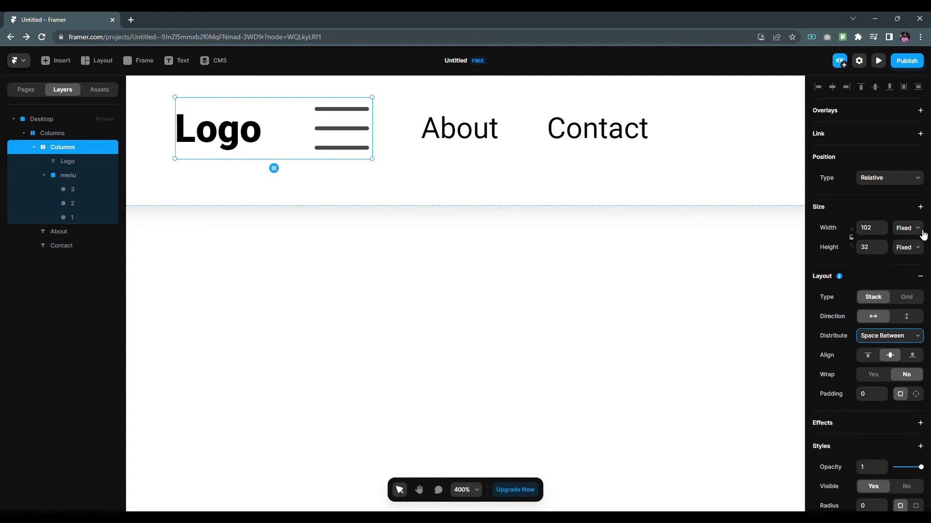
{"action": "key", "text": "Escape"}
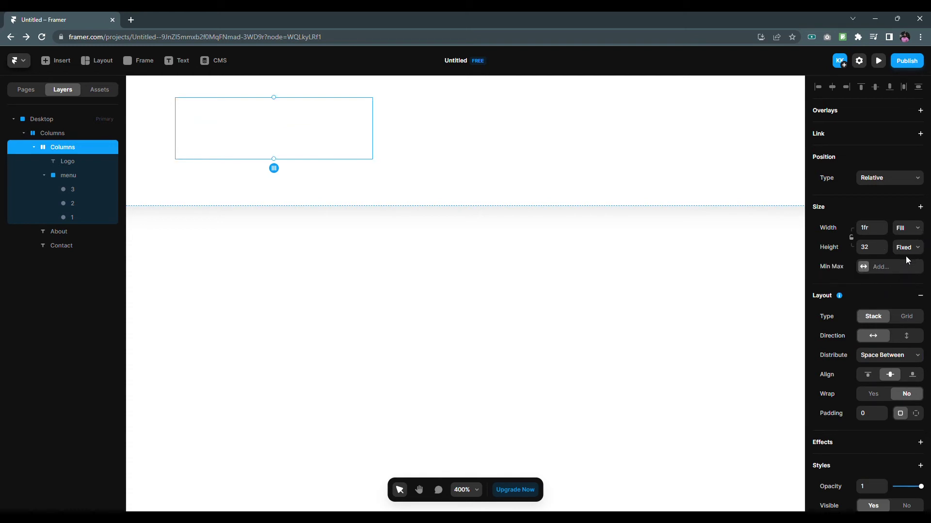
Turn the header stack into a component named 'navigation'.
{"action": "key", "text": "shift+0"}
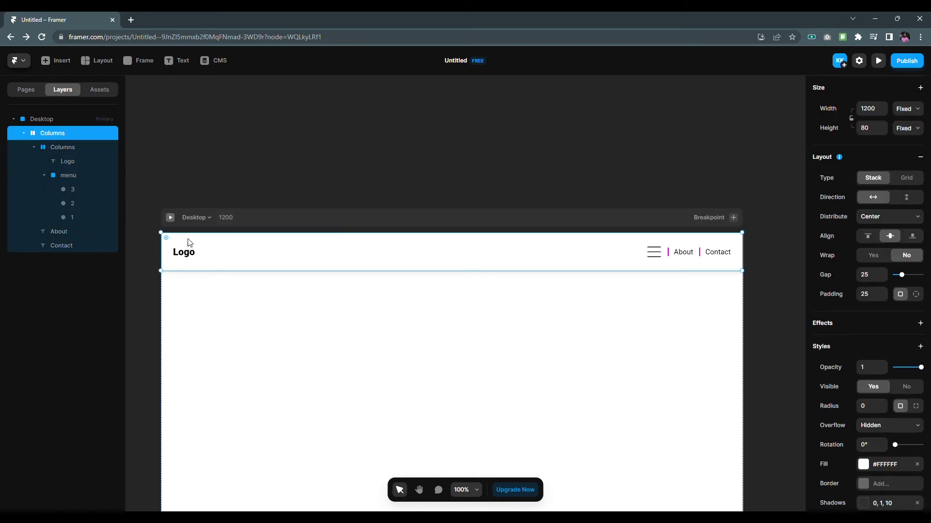
{"action": "right_click", "coordinate": [189, 242]}
{"action": "left_click", "coordinate": [217, 245]}
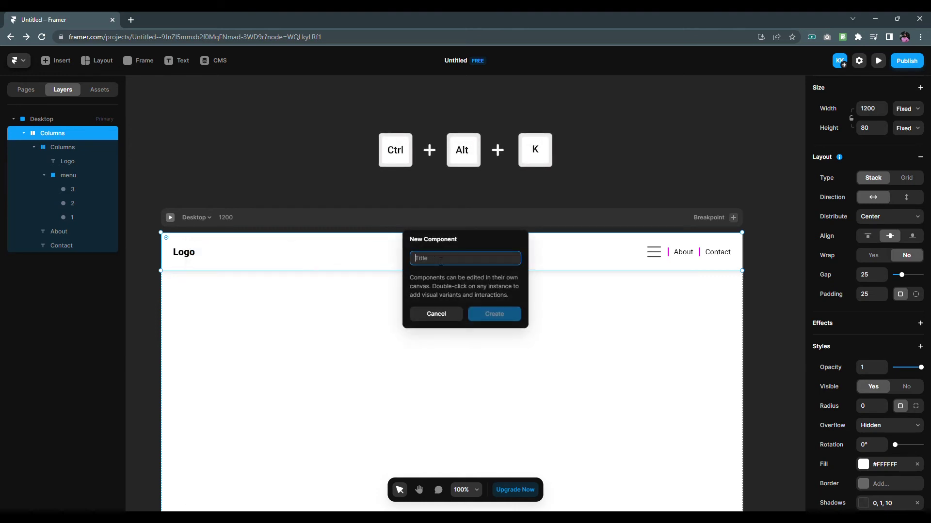
{"action": "type", "text": "navigation"}
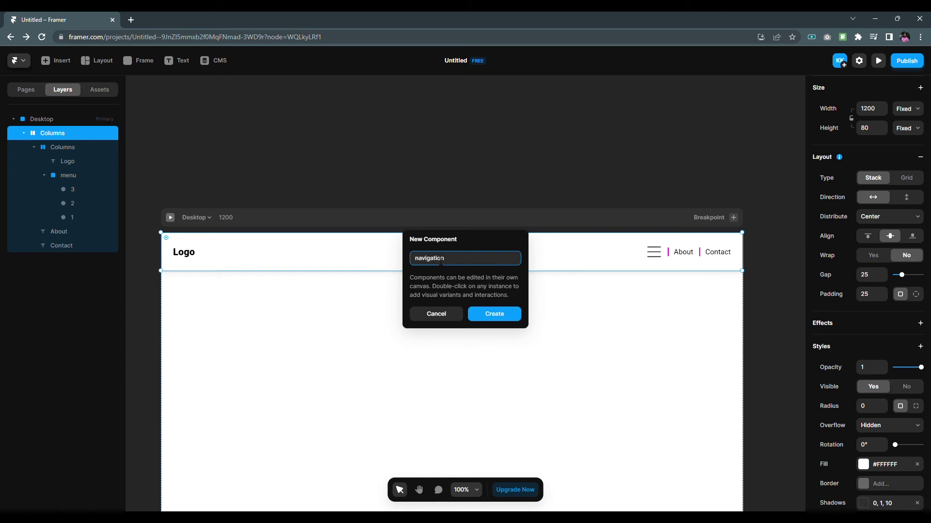
{"action": "left_click", "coordinate": [501, 316]}
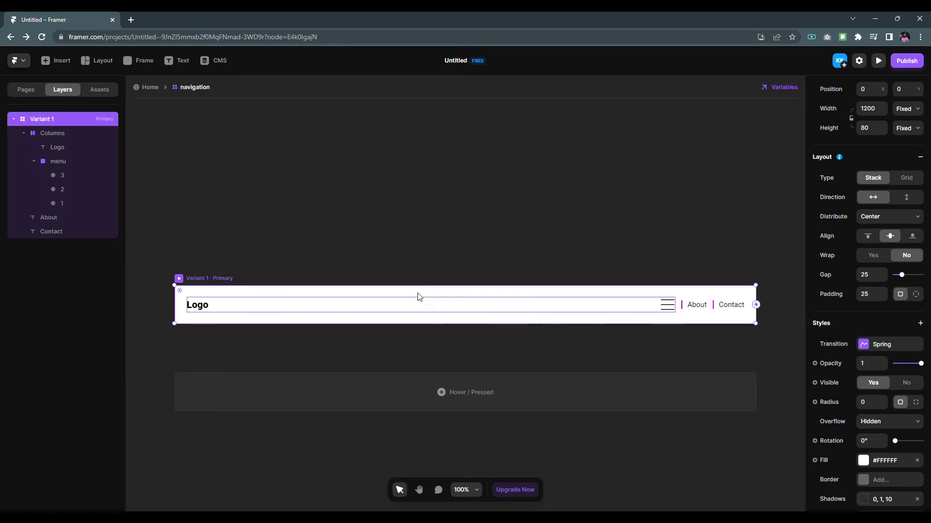
Rename the component's first variant to 'desktop'.
{"action": "double_click", "coordinate": [45, 120]}
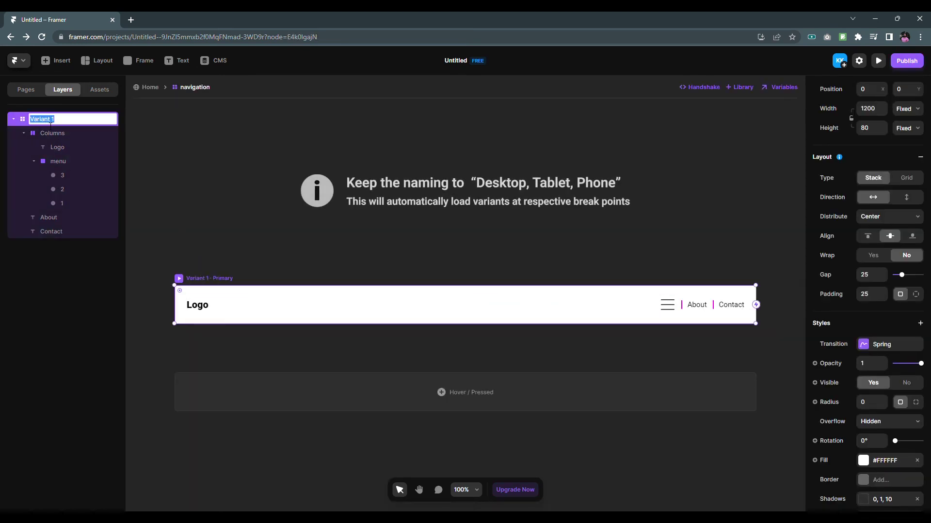
{"action": "type", "text": "desktop"}
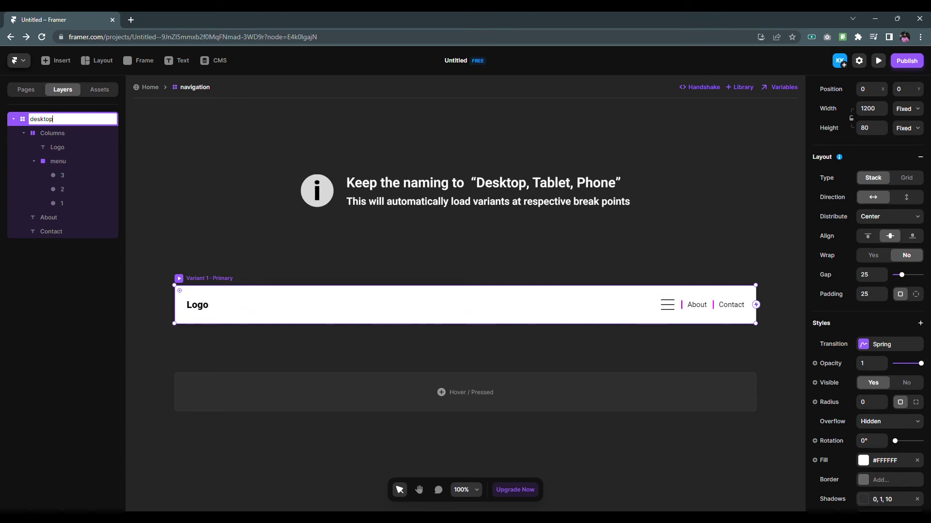
{"action": "key", "text": "Return"}
{"action": "key", "text": "ctrl+minus"}
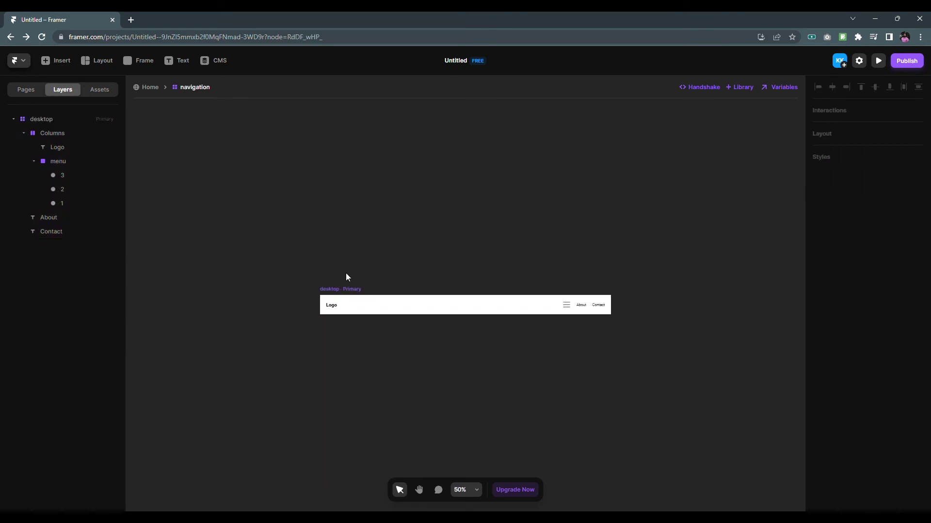
Add two more variants to the navigation component for tablet and phone.
{"action": "left_click", "coordinate": [351, 287]}
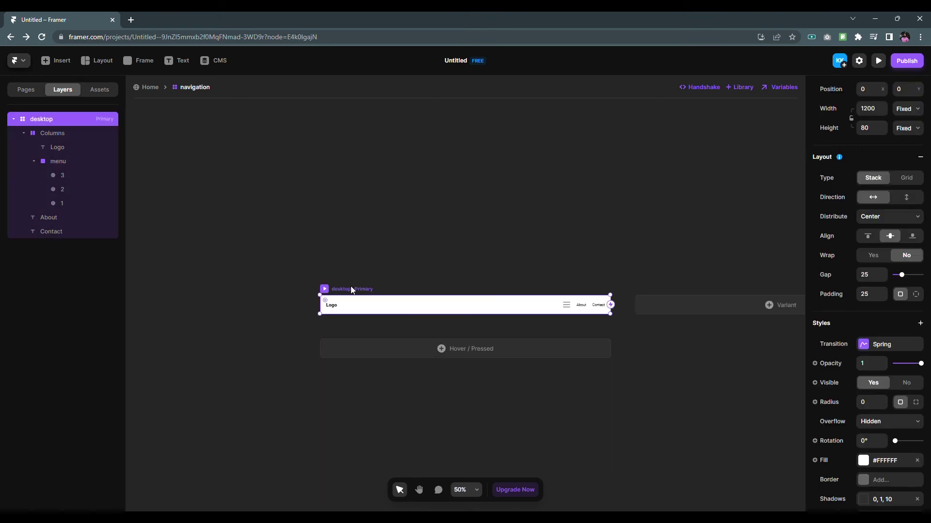
{"action": "left_click", "coordinate": [686, 305]}
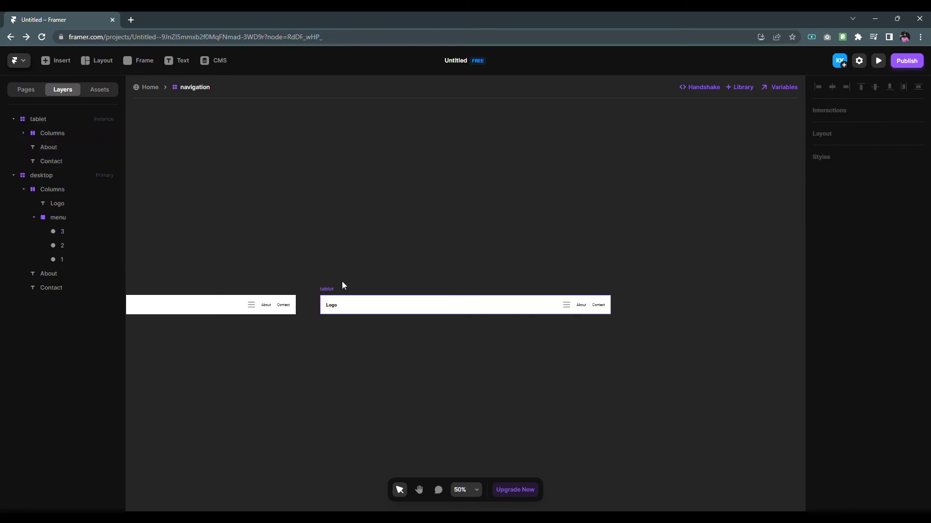
{"action": "left_click", "coordinate": [771, 305]}
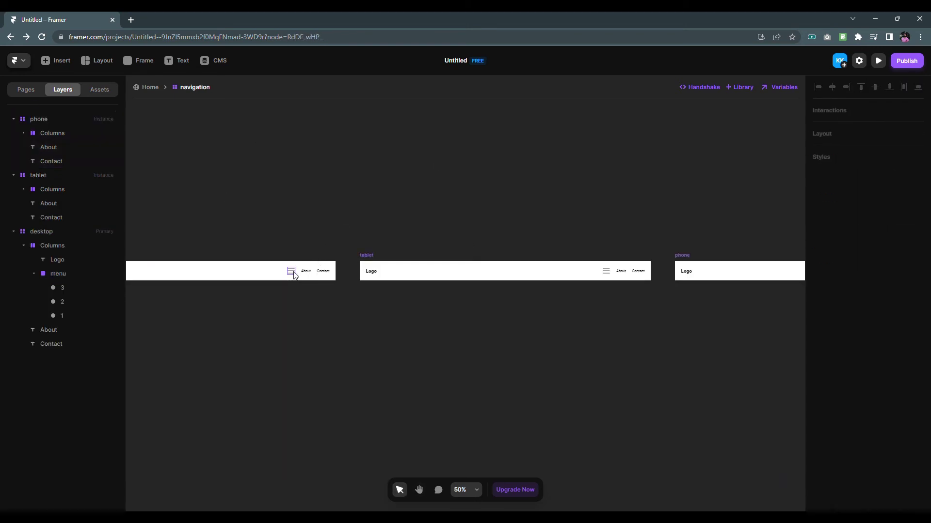
Hide the hamburger menu icon in the desktop variant.
{"action": "left_click", "coordinate": [292, 272]}
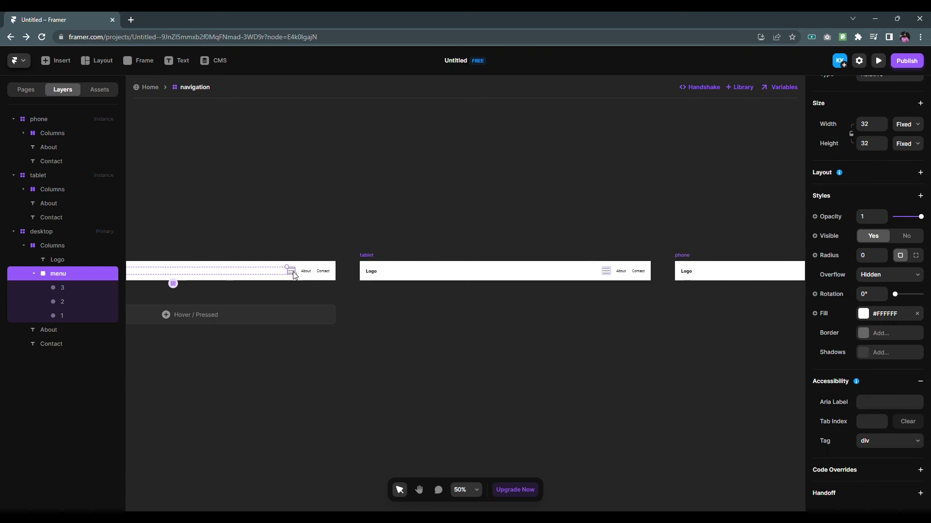
{"action": "left_click", "coordinate": [906, 237]}
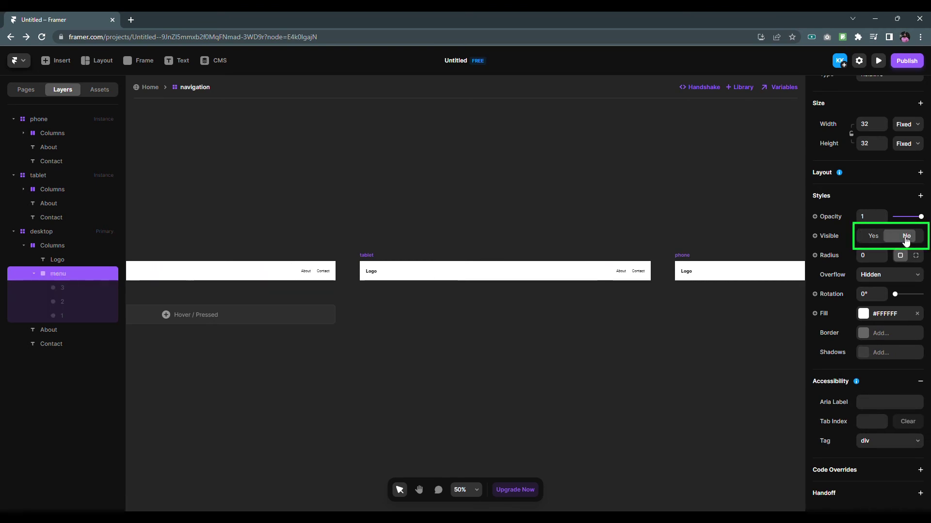
{"action": "left_click", "coordinate": [366, 258]}
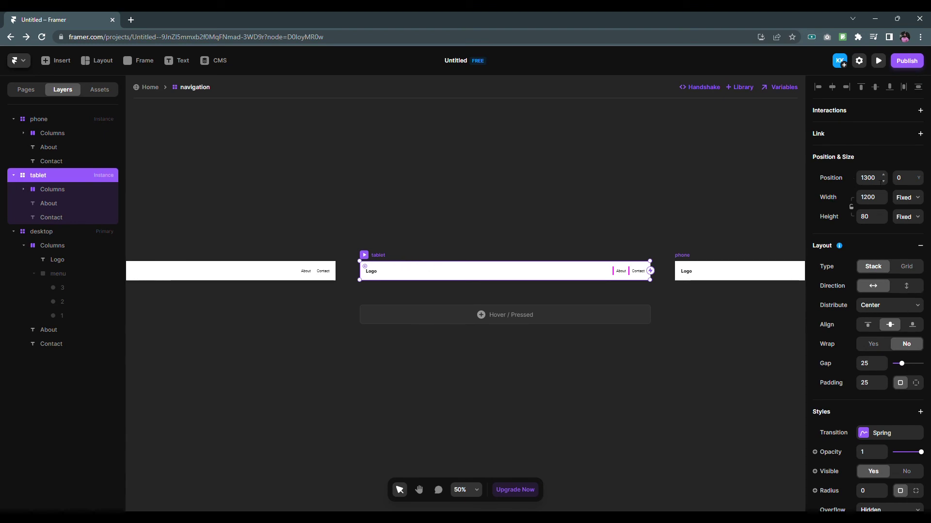
Set the tablet variant's width to 810.
{"action": "left_click", "coordinate": [868, 197]}
{"action": "type", "text": "800"}
{"action": "key", "text": "Return"}
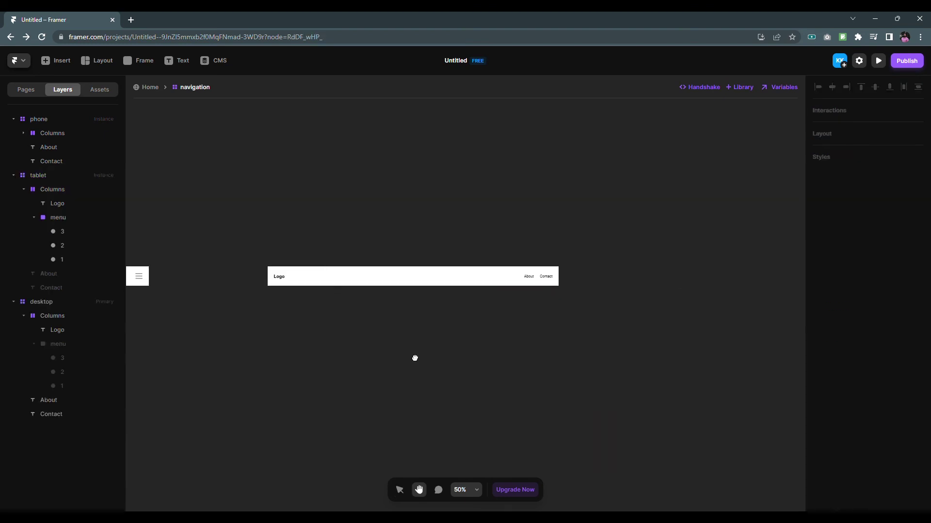
Set the phone variant's width to 390, then select its Columns stack.
{"action": "left_click", "coordinate": [275, 266]}
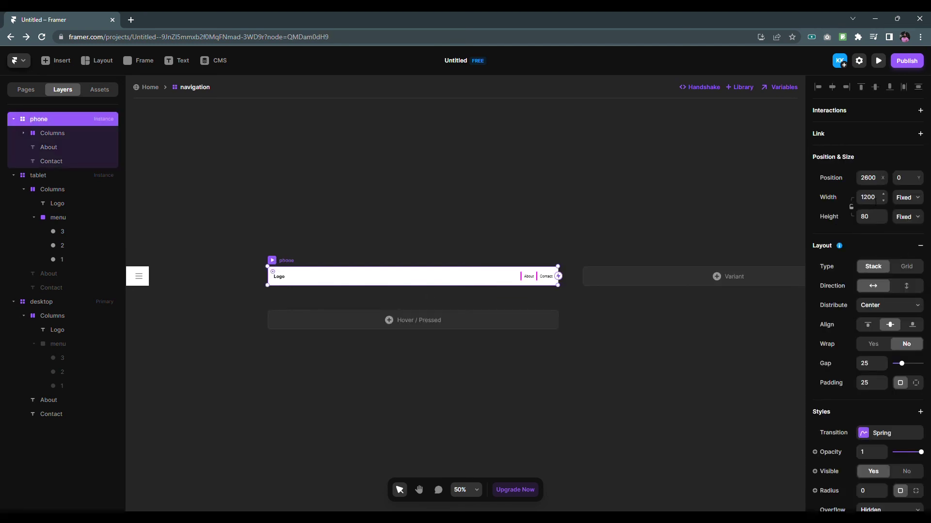
{"action": "left_click", "coordinate": [876, 201]}
{"action": "type", "text": "390"}
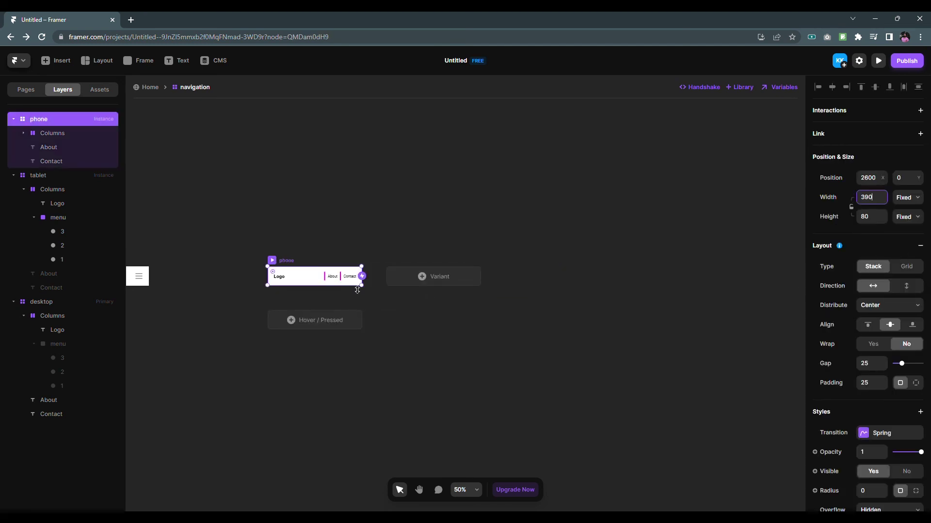
{"action": "left_click", "coordinate": [357, 367]}
{"action": "left_click", "coordinate": [291, 284]}
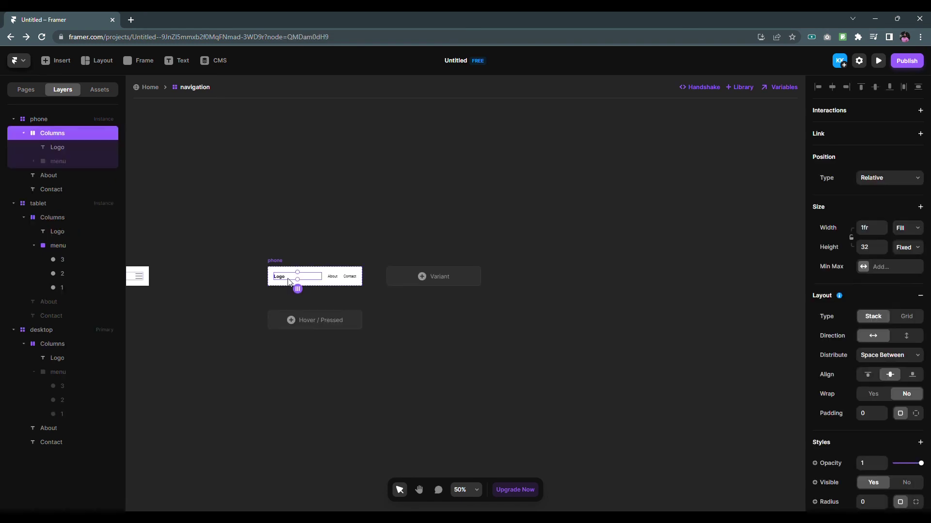
On the phone variant, make the hamburger menu layer visible and hide the About and Contact text.
{"action": "left_click", "coordinate": [59, 163]}
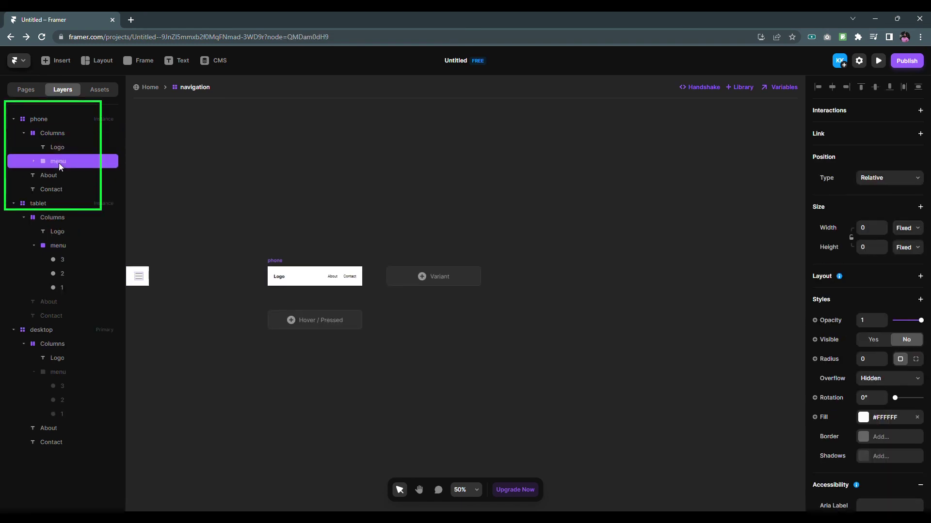
{"action": "left_click", "coordinate": [867, 342]}
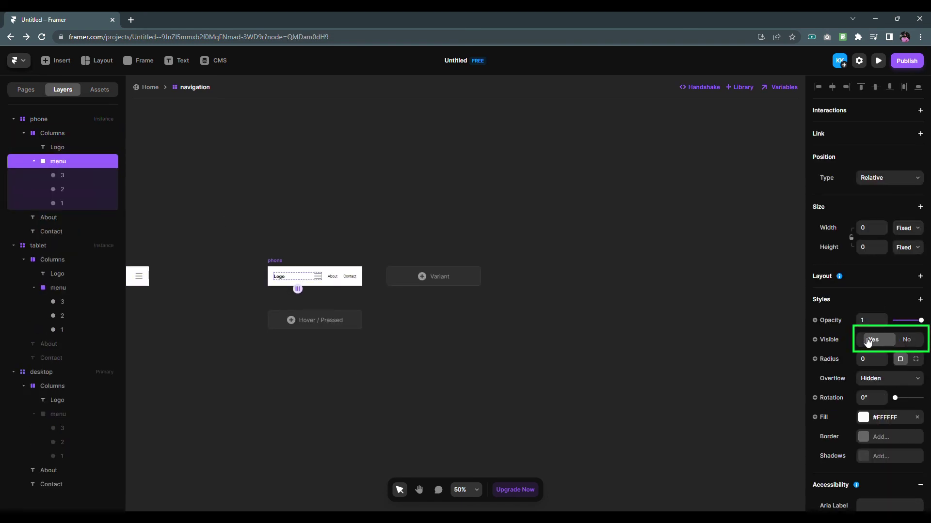
{"action": "left_click", "coordinate": [333, 277]}
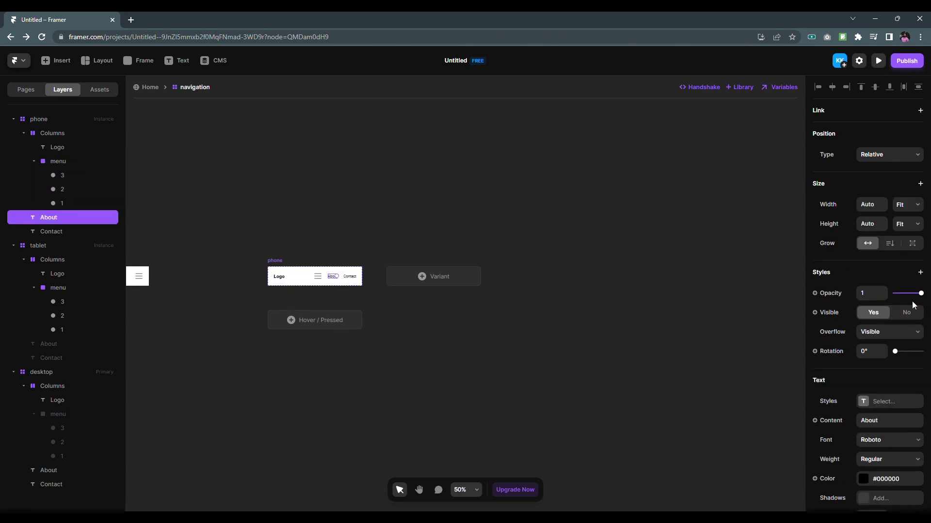
{"action": "left_click", "coordinate": [350, 283]}
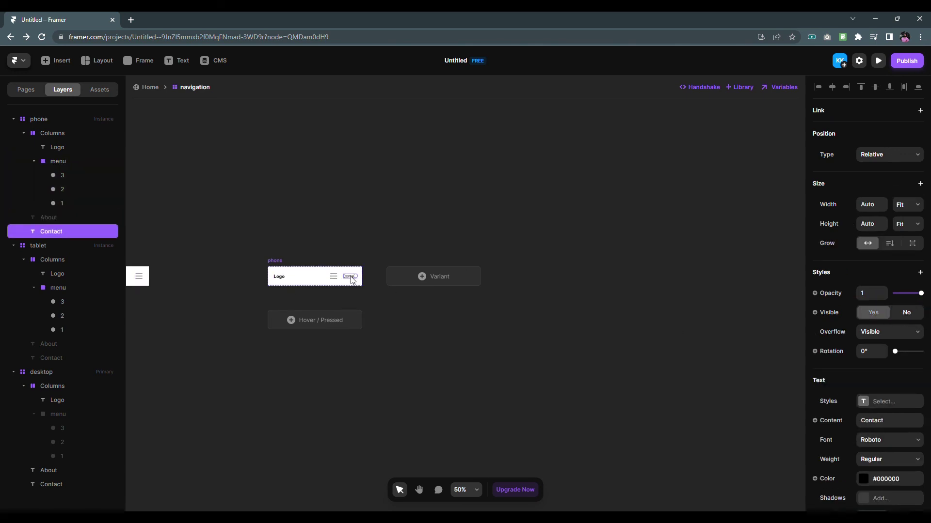
{"action": "left_click", "coordinate": [919, 314]}
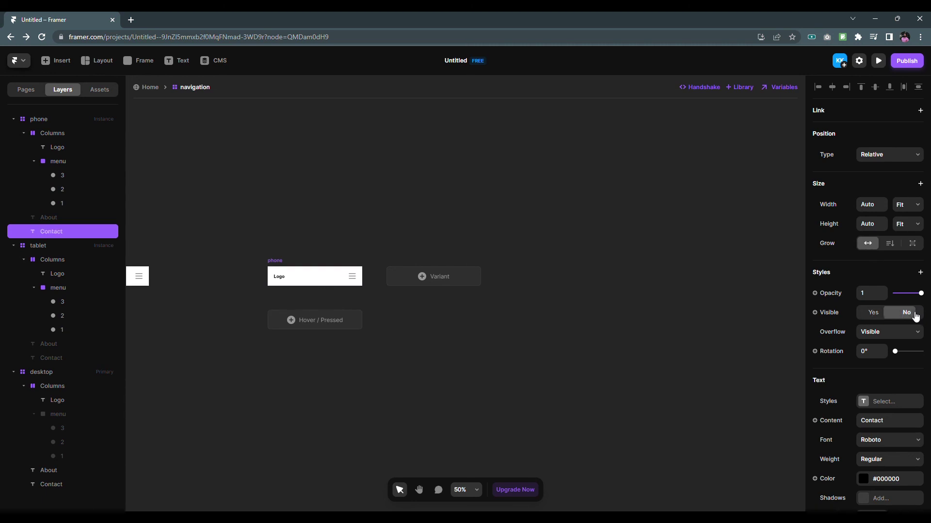
Leave the component for the Home page and launch the Desktop breakpoint's live preview.
{"action": "left_click", "coordinate": [490, 353]}
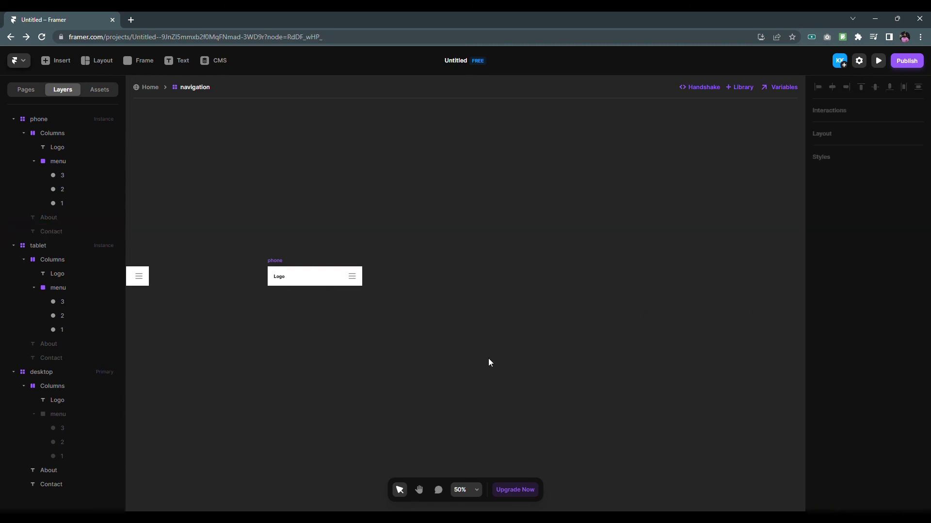
{"action": "left_click", "coordinate": [146, 89]}
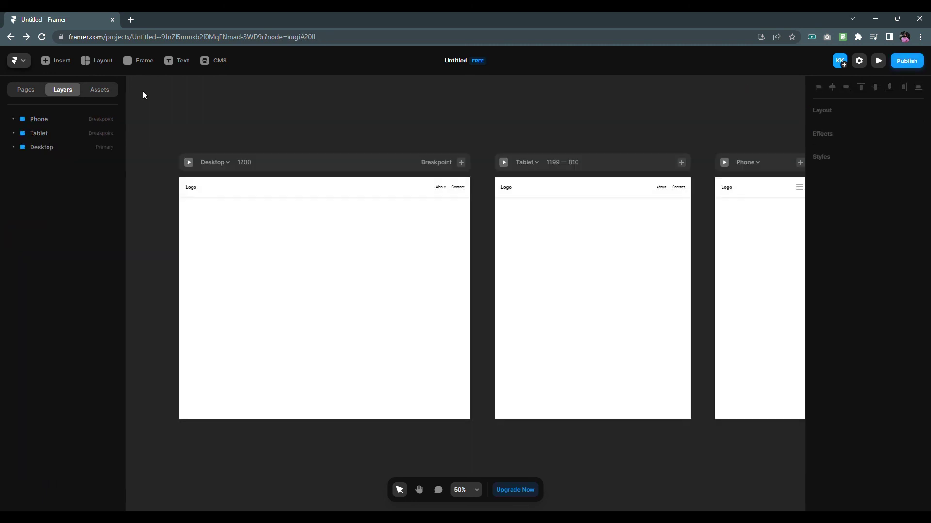
{"action": "left_click", "coordinate": [189, 163]}
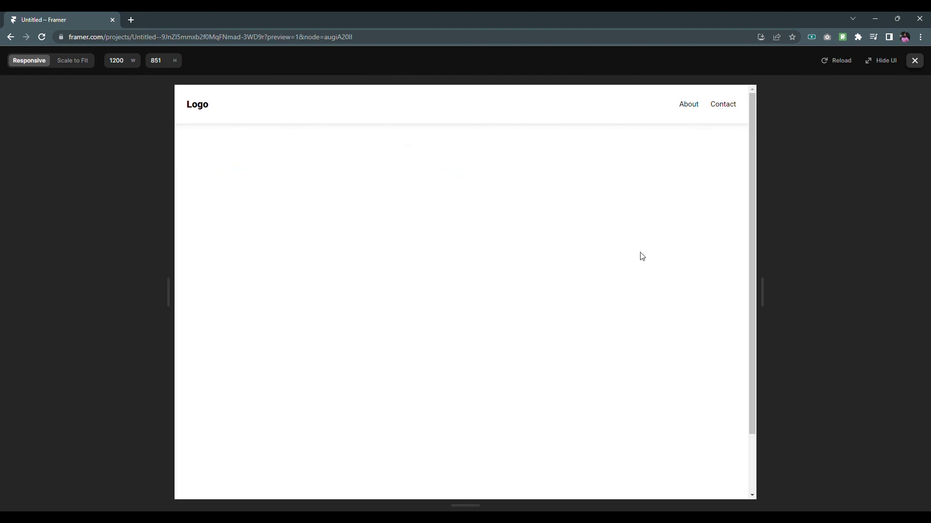